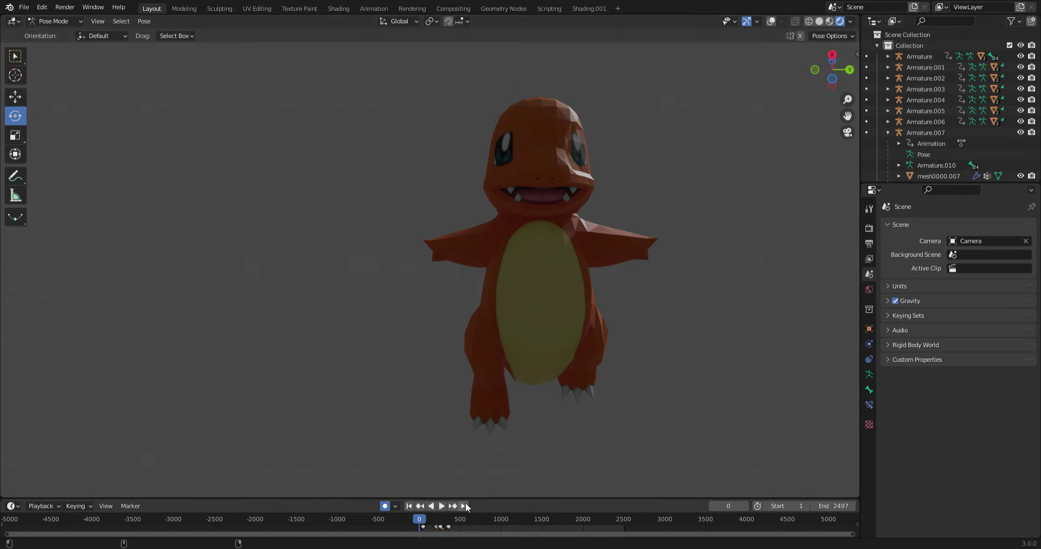
Step: Play the animation through the scene camera, restart it from the beginning, and stop at frame 25
{"action": "left_click", "coordinate": [443, 506]}
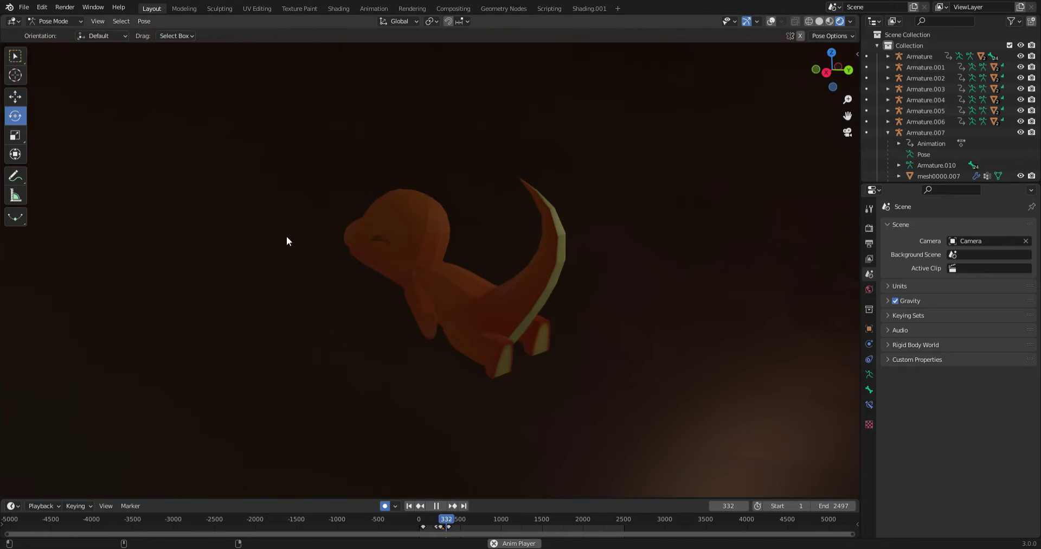
{"action": "left_click", "coordinate": [409, 506]}
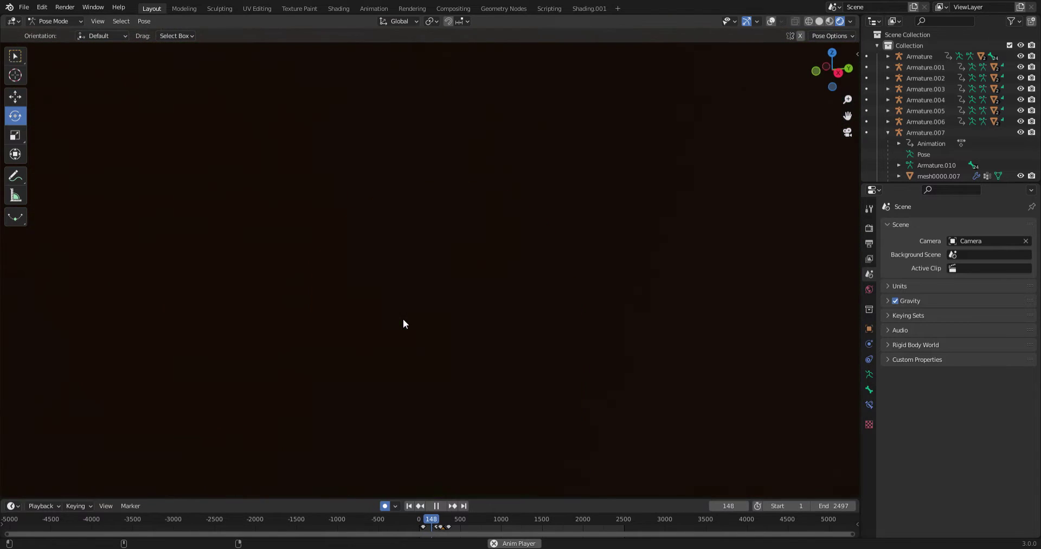
{"action": "left_click", "coordinate": [408, 506]}
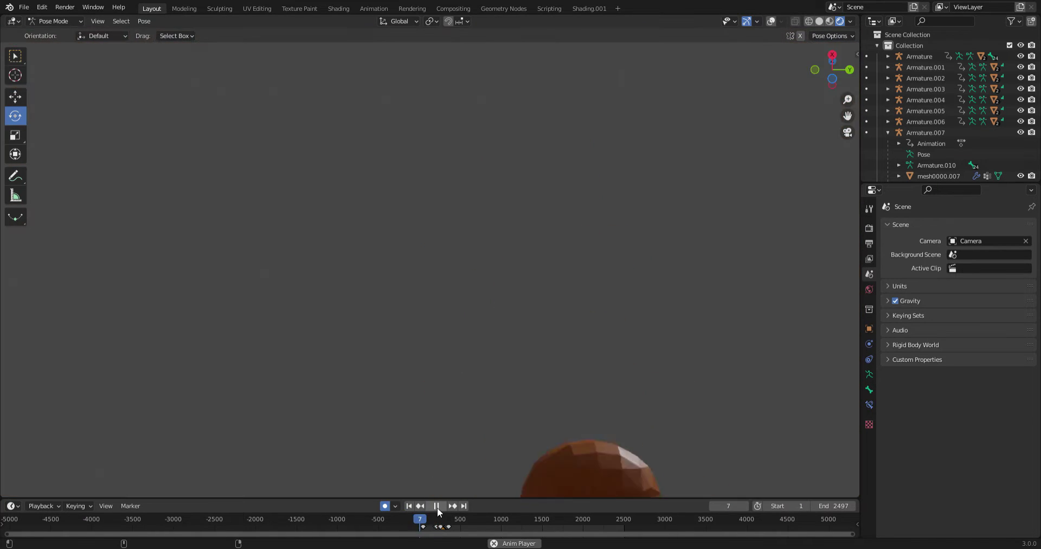
{"action": "left_click", "coordinate": [437, 507]}
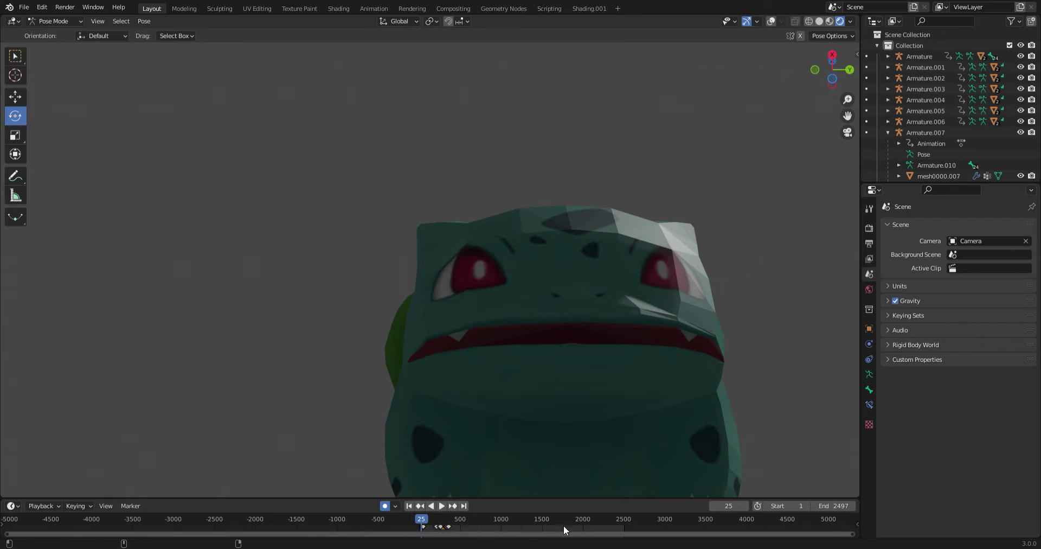
Step: Examine the Bulbasaur and the surrounding forest from outside the camera, toggling the viewport overlays, and return to the camera view
{"action": "middle_click_drag", "start_coordinate": [538, 469], "coordinate": [577, 315]}
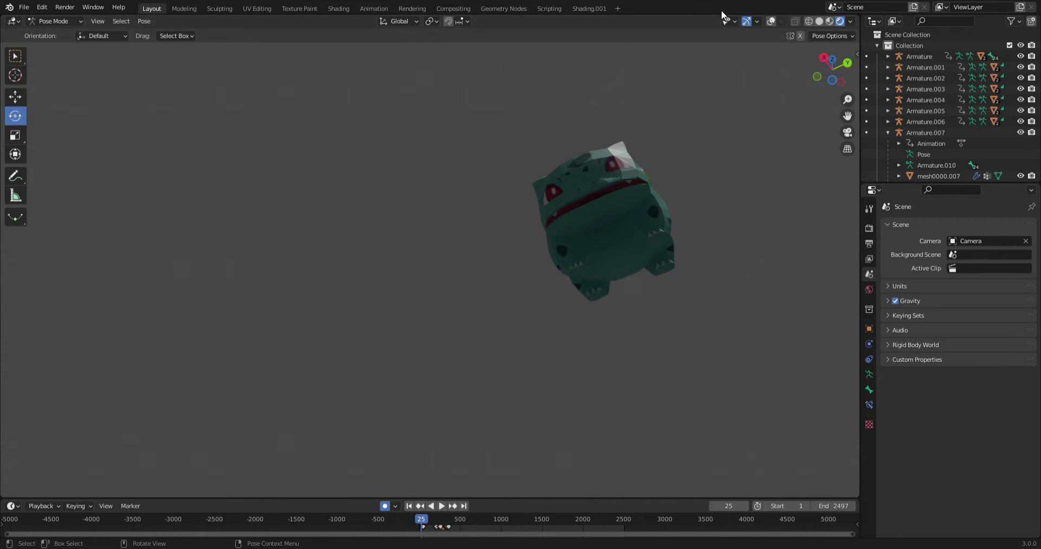
{"action": "left_click", "coordinate": [772, 21]}
{"action": "middle_click_drag", "start_coordinate": [676, 123], "coordinate": [374, 242]}
{"action": "scroll", "coordinate": [439, 275], "scroll_direction": "down", "scroll_amount": 9}
{"action": "middle_click_drag", "start_coordinate": [453, 356], "coordinate": [834, 6]}
{"action": "left_click", "coordinate": [771, 22]}
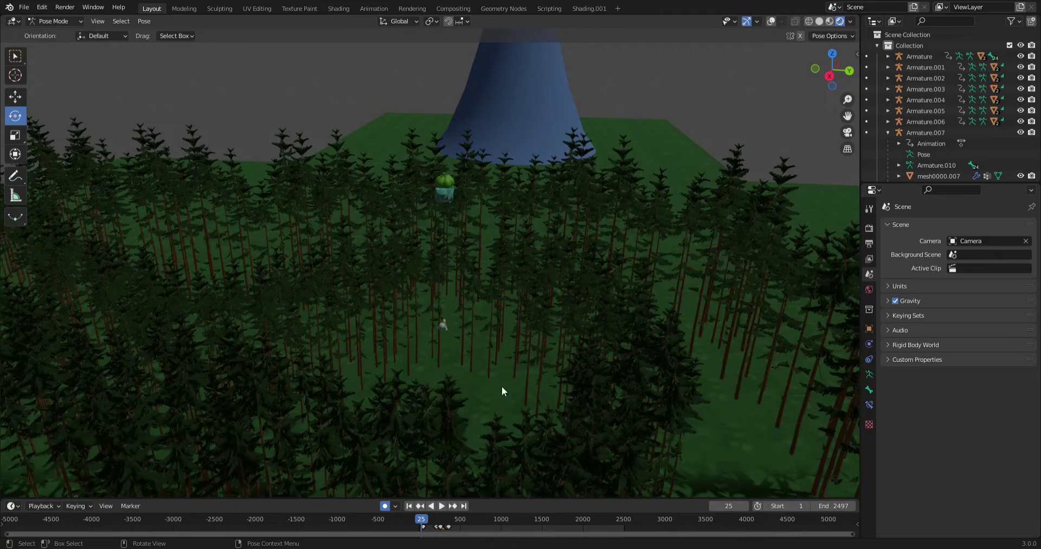
{"action": "middle_click_drag", "start_coordinate": [404, 383], "coordinate": [408, 253]}
{"action": "middle_click_drag", "start_coordinate": [371, 291], "coordinate": [235, 293]}
{"action": "left_click", "coordinate": [848, 131]}
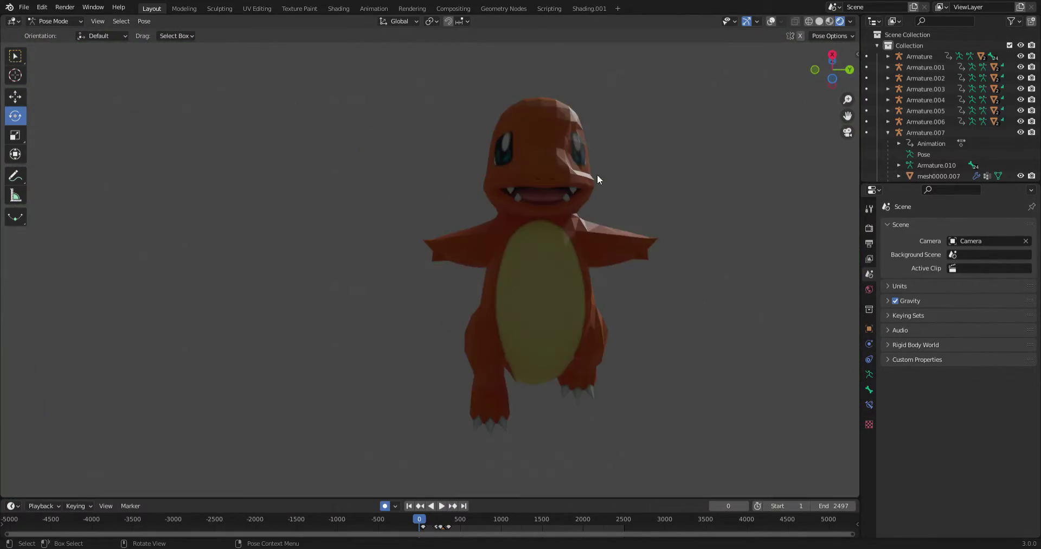
Step: Examine the forest trees, the ground and the blue mountain at frame 0 from free viewpoints near the forest floor
{"action": "middle_click_drag", "start_coordinate": [571, 147], "coordinate": [548, 206]}
{"action": "middle_click_drag", "start_coordinate": [299, 113], "coordinate": [176, 421]}
{"action": "middle_click_drag", "start_coordinate": [489, 392], "coordinate": [270, 99]}
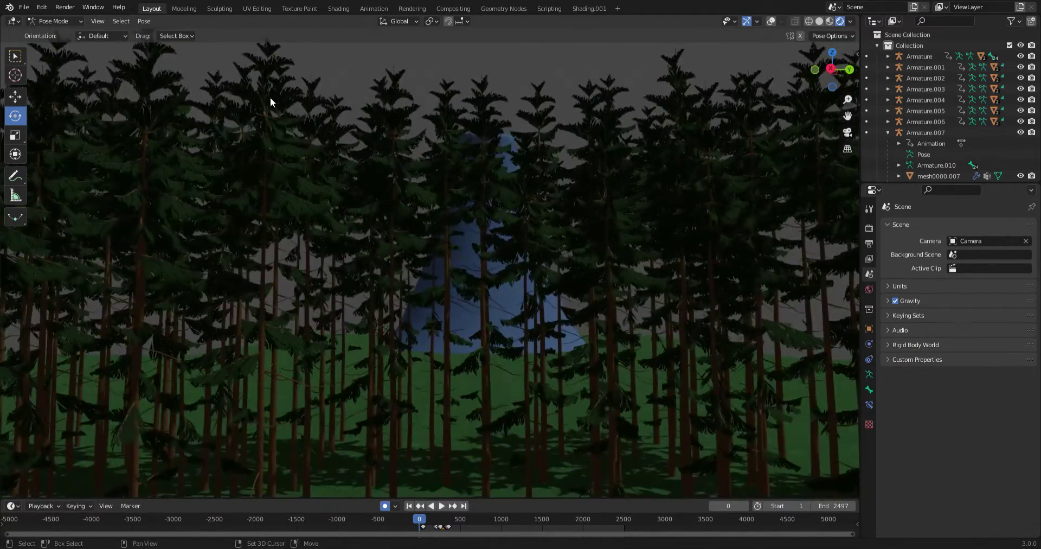
{"action": "middle_click_drag", "start_coordinate": [620, 286], "coordinate": [782, 389]}
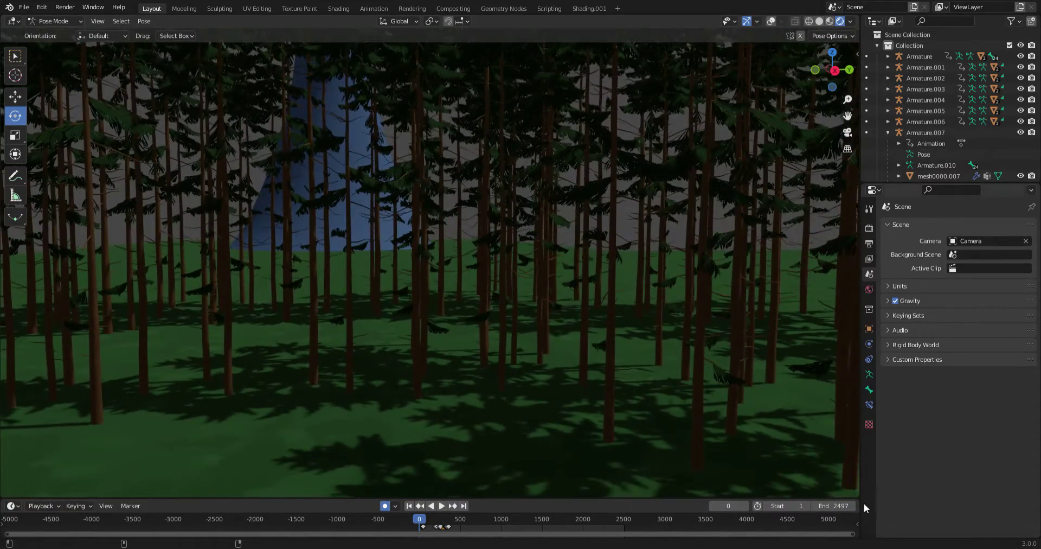
{"action": "middle_click_drag", "start_coordinate": [611, 275], "coordinate": [1, 108]}
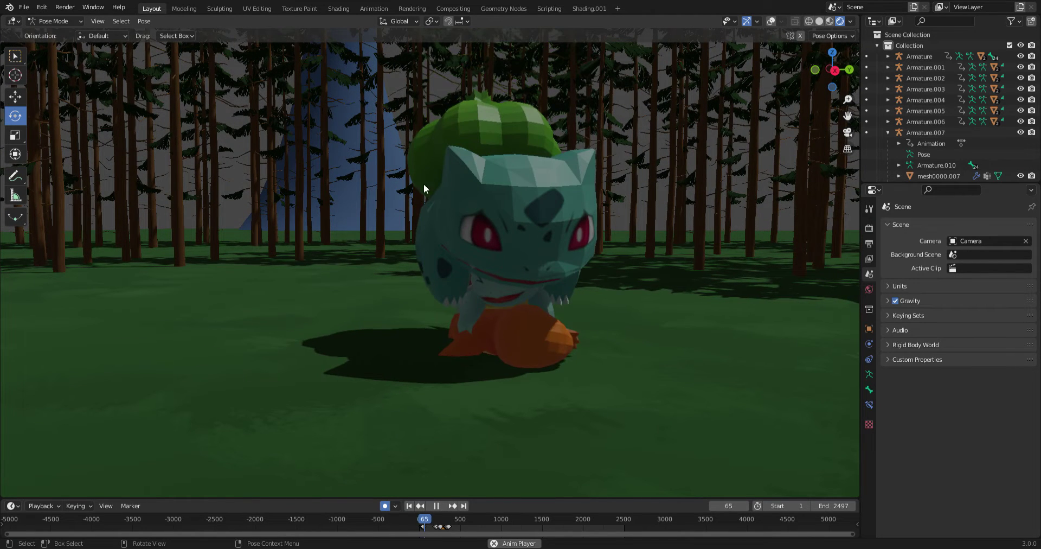
Step: Rewind to frame 0 and replay the opening of the animation from a free viewpoint in the forest clearing
{"action": "key", "text": "space"}
{"action": "left_click_drag", "start_coordinate": [425, 520], "coordinate": [379, 515]}
{"action": "middle_click_drag", "start_coordinate": [343, 353], "coordinate": [321, 377]}
{"action": "middle_click_drag", "start_coordinate": [544, 269], "coordinate": [609, 227]}
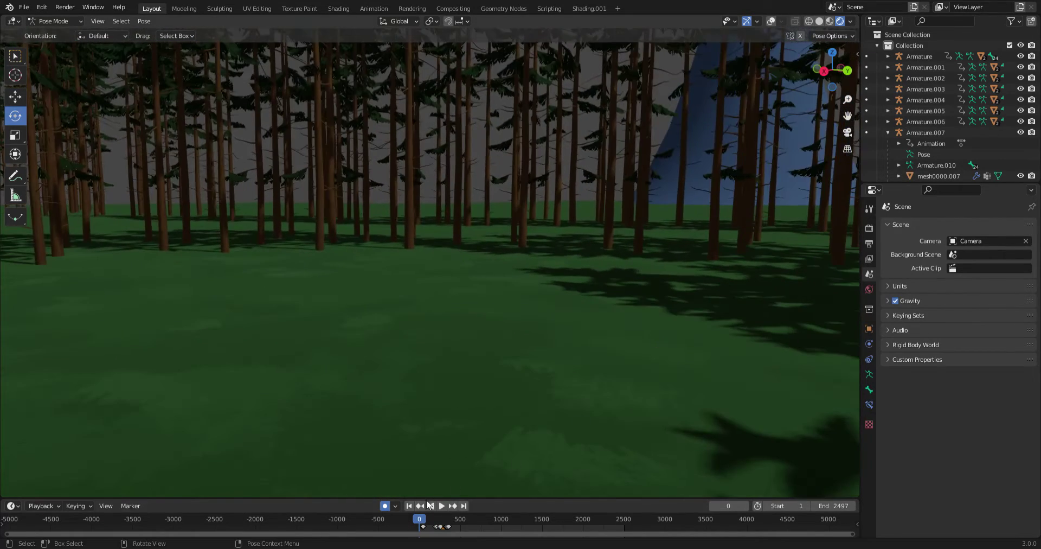
{"action": "key", "text": "space"}
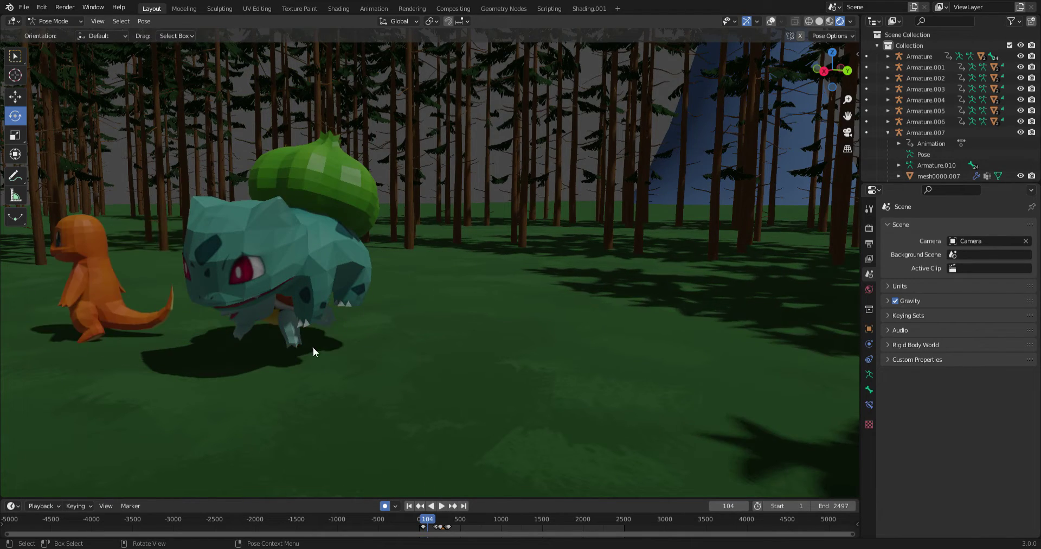
Step: Play the Charmander's walk from above the clearing up to the hole, and go back to frame 124 with playback stopped
{"action": "key", "text": "space"}
{"action": "middle_click_drag", "start_coordinate": [454, 366], "coordinate": [236, 307]}
{"action": "key", "text": "space"}
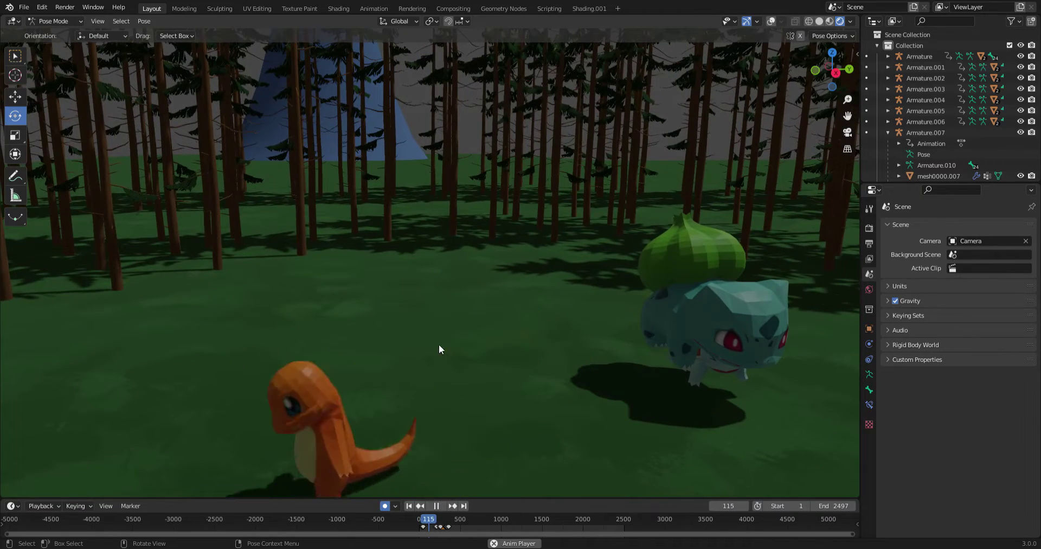
{"action": "key", "text": "space"}
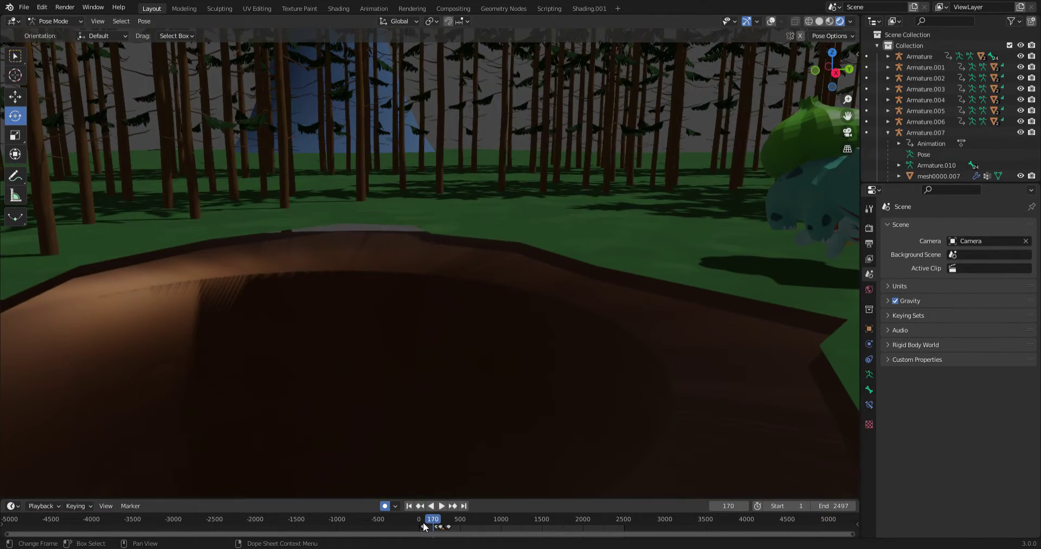
{"action": "mouse_move", "coordinate": [426, 518]}
{"action": "left_mouse_down"}
{"action": "mouse_move", "coordinate": [415, 516]}
{"action": "mouse_move", "coordinate": [430, 514]}
{"action": "left_mouse_up"}
{"action": "left_click", "coordinate": [436, 505]}
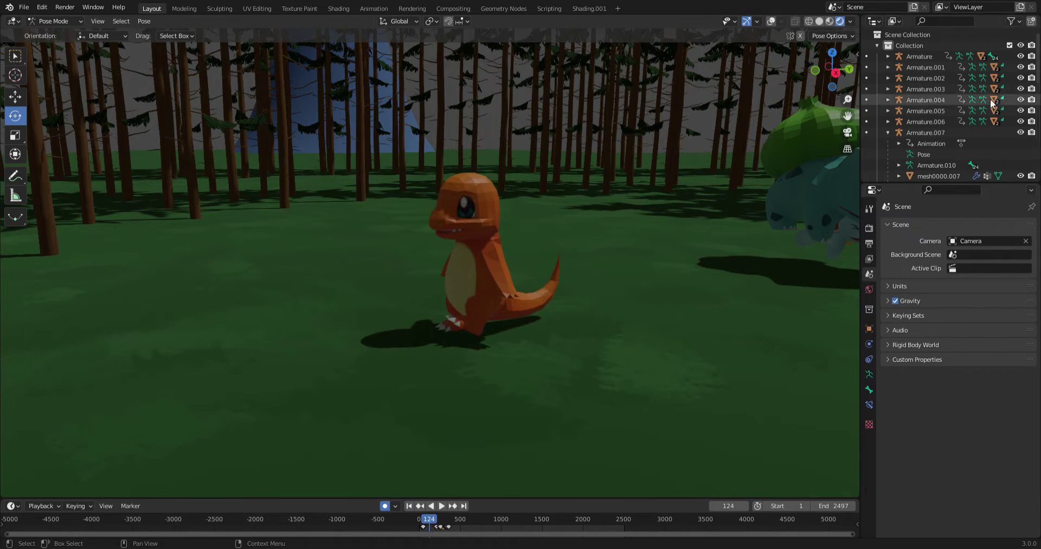
Step: Play the Charmander's fall through the scene camera, replay part of it, and move back to frame 98
{"action": "left_click", "coordinate": [847, 132]}
{"action": "key", "text": "space"}
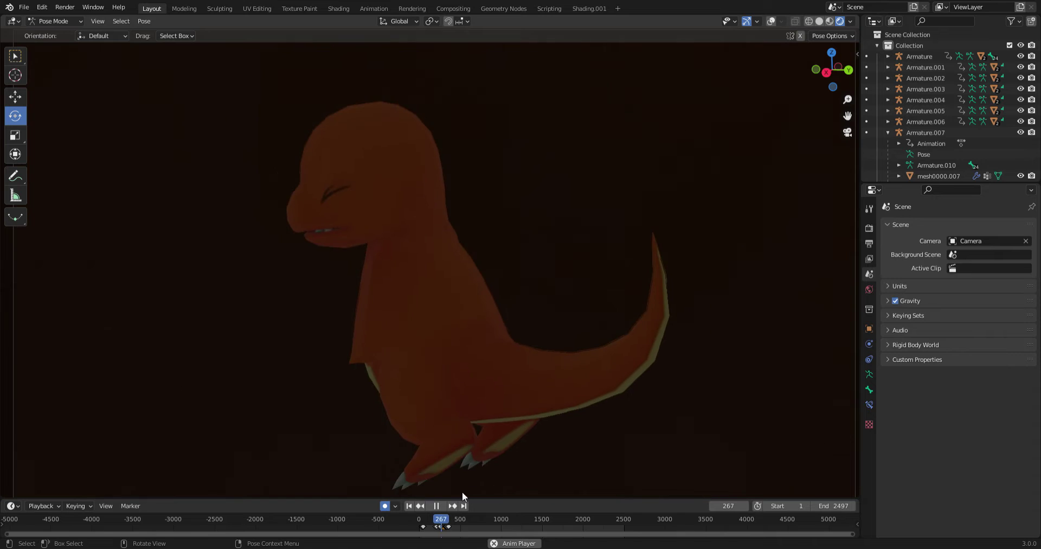
{"action": "left_click", "coordinate": [433, 521]}
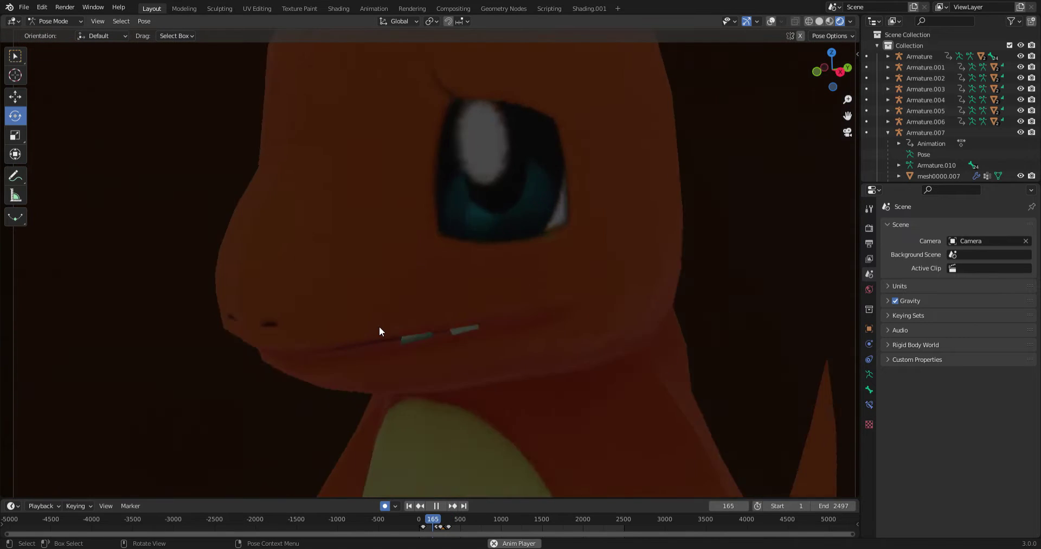
{"action": "key", "text": "space"}
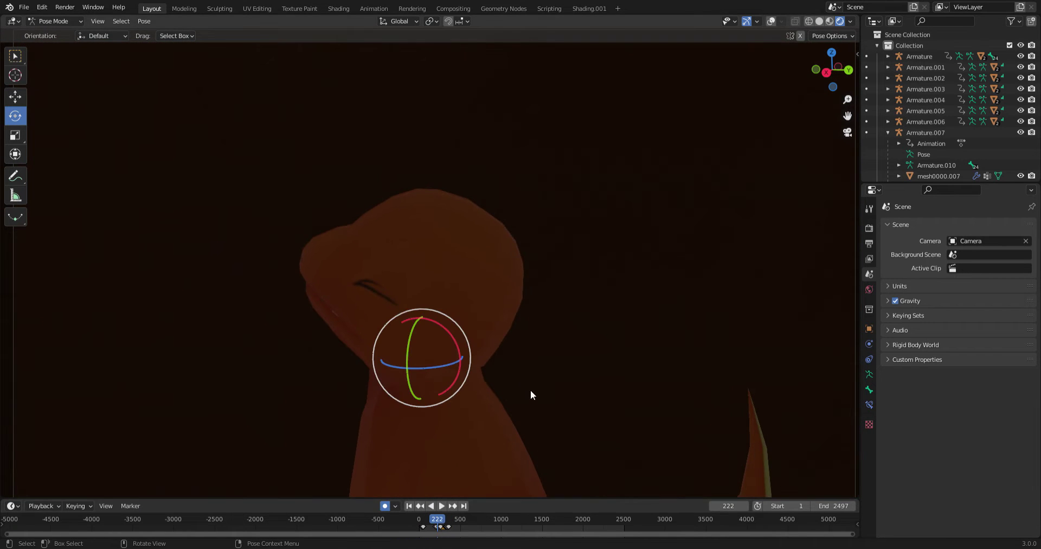
{"action": "left_click_drag", "start_coordinate": [432, 521], "coordinate": [428, 522]}
Step: Examine the hole's opening from inside the tunnel while playing the Charmander's fall
{"action": "middle_click_drag", "start_coordinate": [421, 472], "coordinate": [387, 486]}
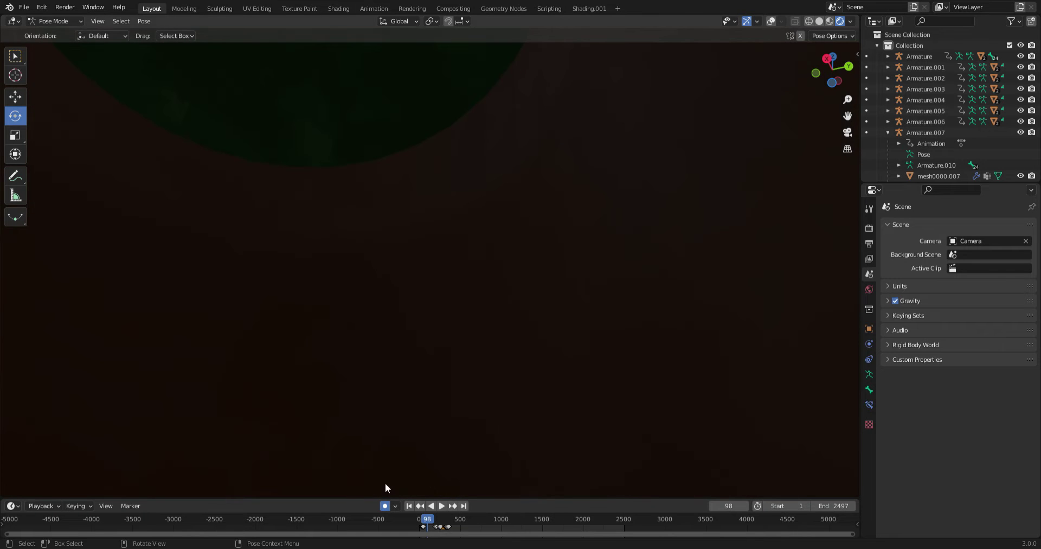
{"action": "middle_click_drag", "start_coordinate": [416, 322], "coordinate": [11, 302]}
{"action": "middle_click_drag", "start_coordinate": [153, 256], "coordinate": [356, 171]}
{"action": "key", "text": "space"}
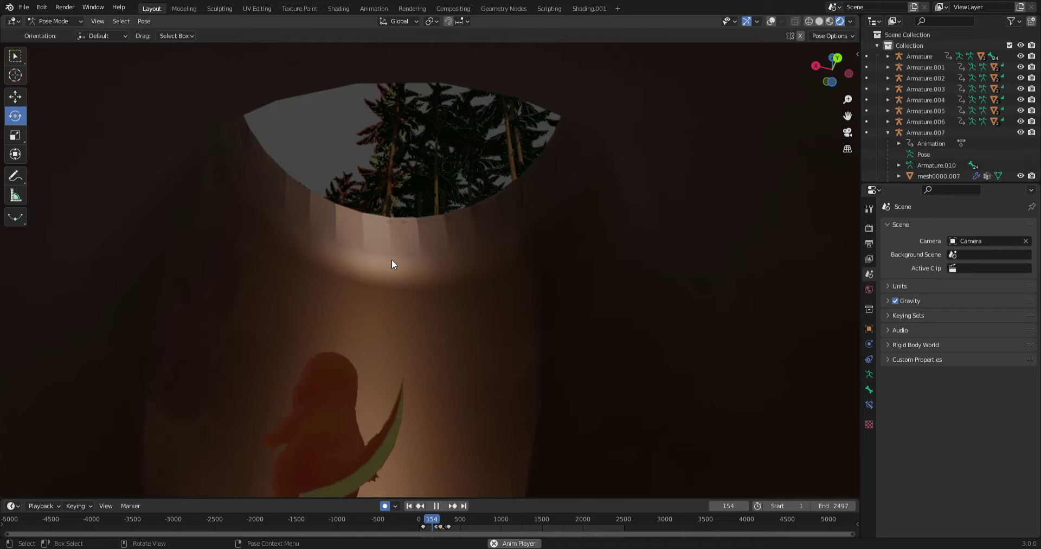
{"action": "key", "text": "space"}
{"action": "middle_click_drag", "start_coordinate": [392, 259], "coordinate": [386, 434]}
{"action": "key", "text": "space"}
Step: Pause at frame 170 and examine the dark tunnel's interior from several angles
{"action": "key", "text": "space"}
{"action": "middle_click_drag", "start_coordinate": [128, 305], "coordinate": [144, 333]}
{"action": "middle_click_drag", "start_coordinate": [580, 320], "coordinate": [694, 377]}
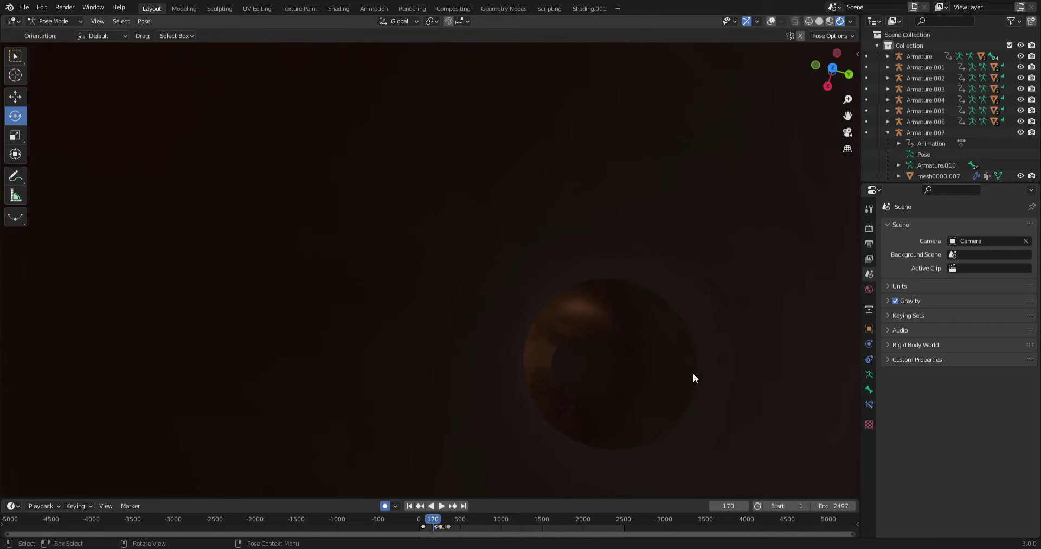
{"action": "middle_click_drag", "start_coordinate": [414, 417], "coordinate": [484, 211]}
{"action": "scroll", "coordinate": [484, 208], "scroll_direction": "up", "scroll_amount": 8}
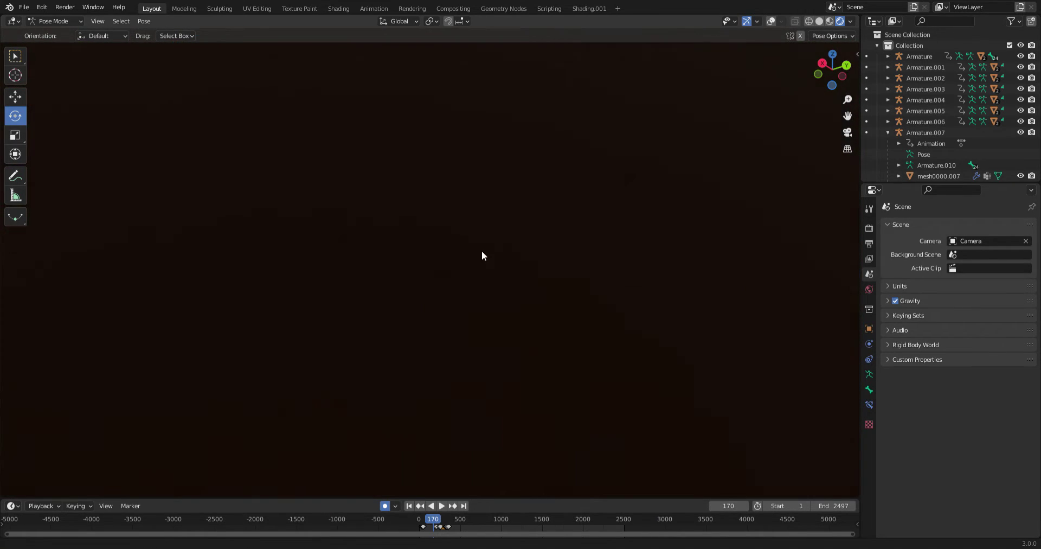
{"action": "middle_click_drag", "start_coordinate": [482, 252], "coordinate": [494, 421]}
Step: Play the fall in reverse, stop at frame 177, and inspect the Charmander's head up close
{"action": "left_click", "coordinate": [431, 505]}
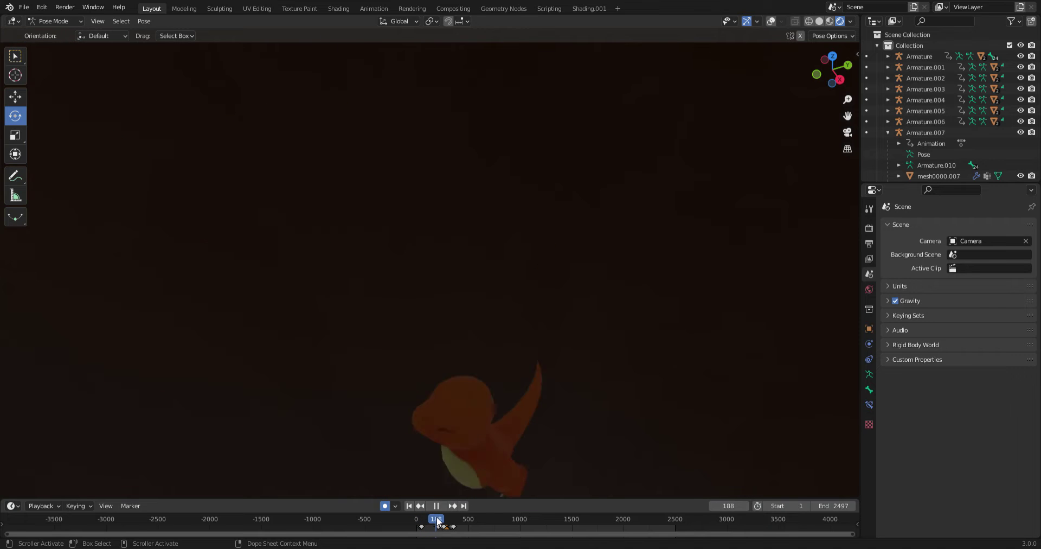
{"action": "left_click", "coordinate": [436, 505]}
{"action": "middle_click_drag", "start_coordinate": [356, 376], "coordinate": [477, 267]}
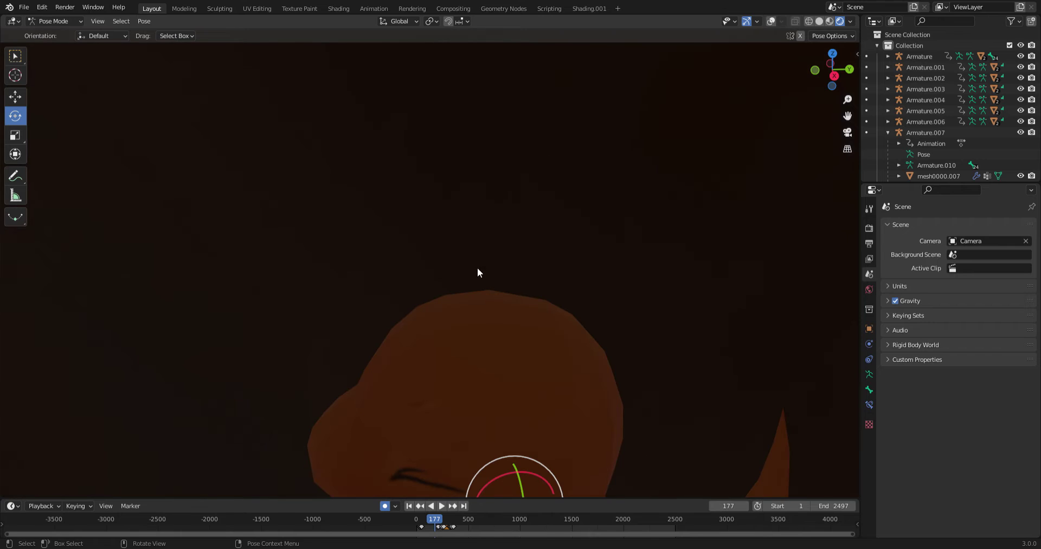
Step: Replay the animation from near its start while viewing inside the tunnel, and pause at frame 70
{"action": "key", "text": "space"}
{"action": "middle_click_drag", "start_coordinate": [425, 401], "coordinate": [395, 415]}
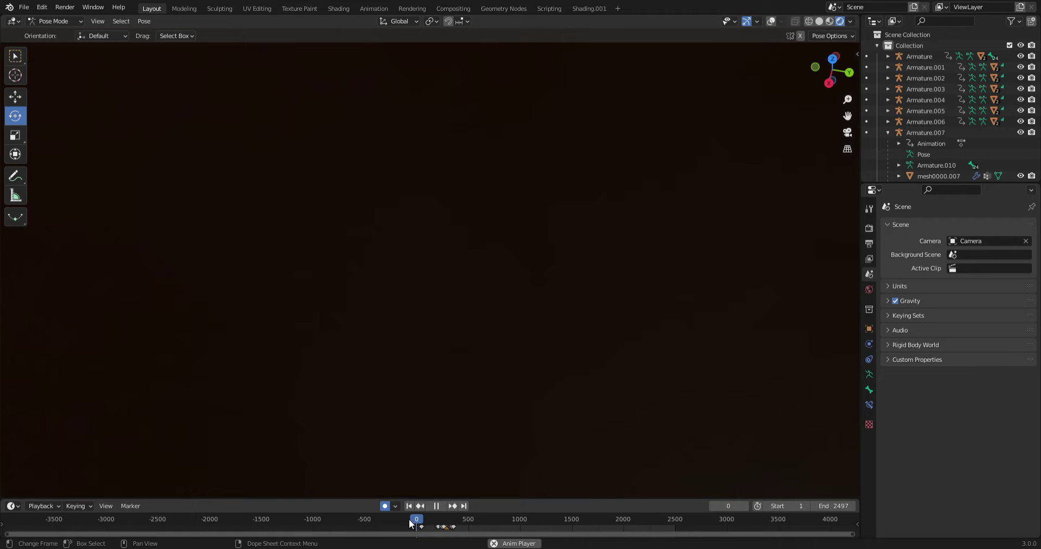
{"action": "middle_click_drag", "start_coordinate": [416, 444], "coordinate": [461, 233]}
{"action": "left_click_drag", "start_coordinate": [437, 522], "coordinate": [421, 518]}
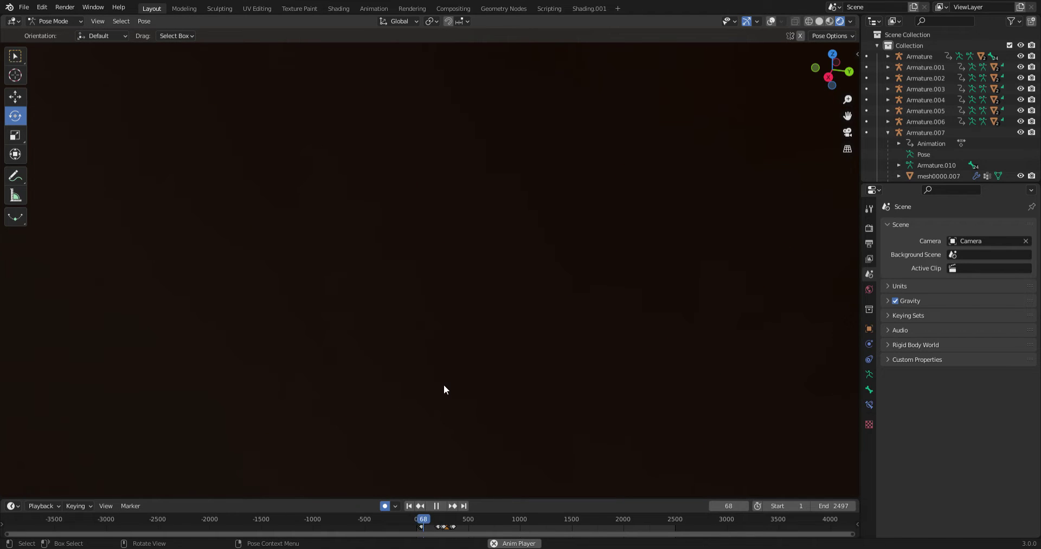
{"action": "key", "text": "space"}
{"action": "middle_click_drag", "start_coordinate": [443, 383], "coordinate": [440, 461]}
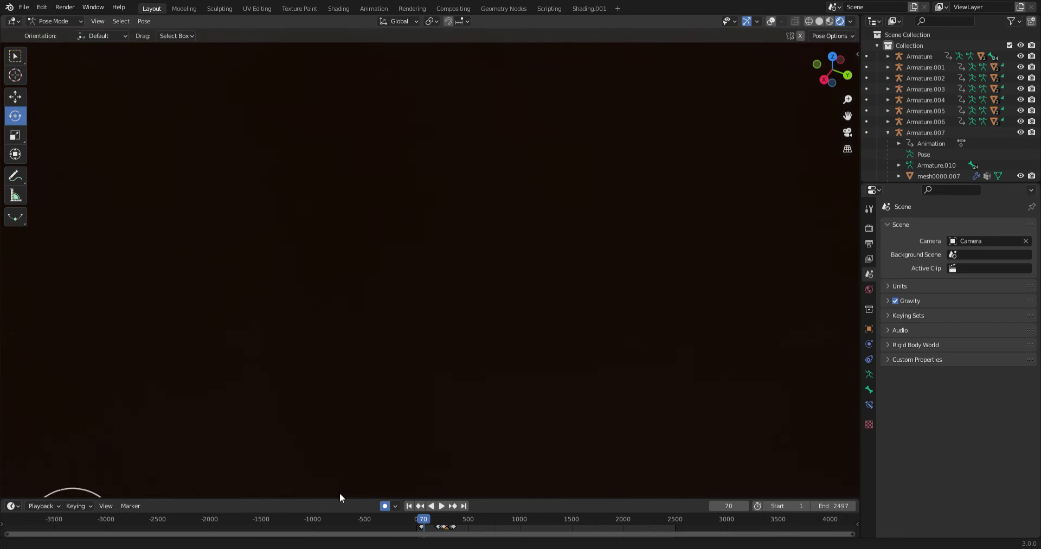
Step: Rewind and replay the animation from a shifted viewpoint inside the tunnel, pausing to reorient the view
{"action": "middle_click_drag", "start_coordinate": [340, 492], "coordinate": [258, 265], "text": "shift"}
{"action": "left_click_drag", "start_coordinate": [425, 524], "coordinate": [392, 512]}
{"action": "key", "text": "space"}
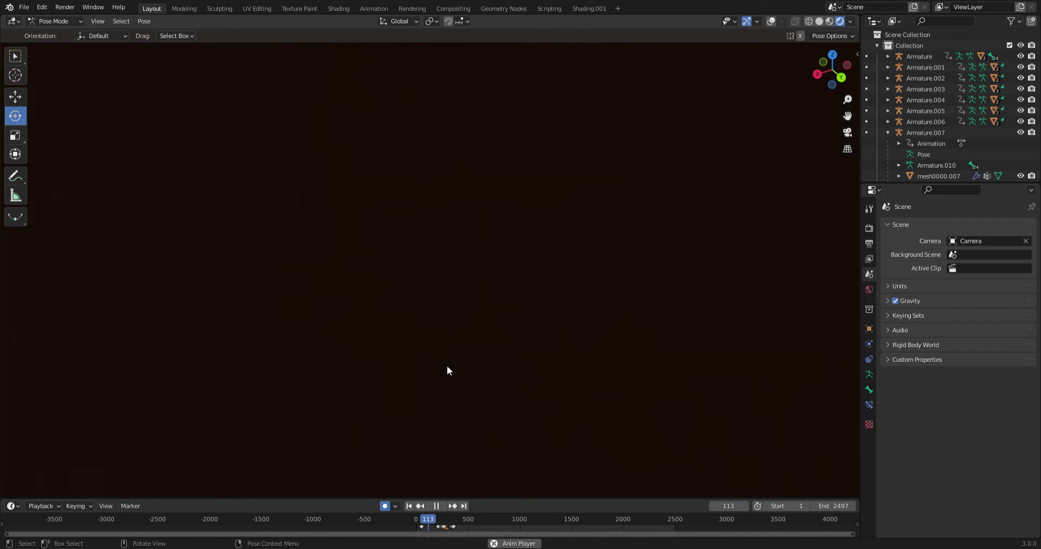
{"action": "key", "text": "space"}
{"action": "middle_click_drag", "start_coordinate": [494, 496], "coordinate": [515, 179]}
Step: Rewind again, play to frame 70, and look at the tunnel and the Charmander from outside
{"action": "left_click_drag", "start_coordinate": [428, 518], "coordinate": [413, 518]}
{"action": "key", "text": "space"}
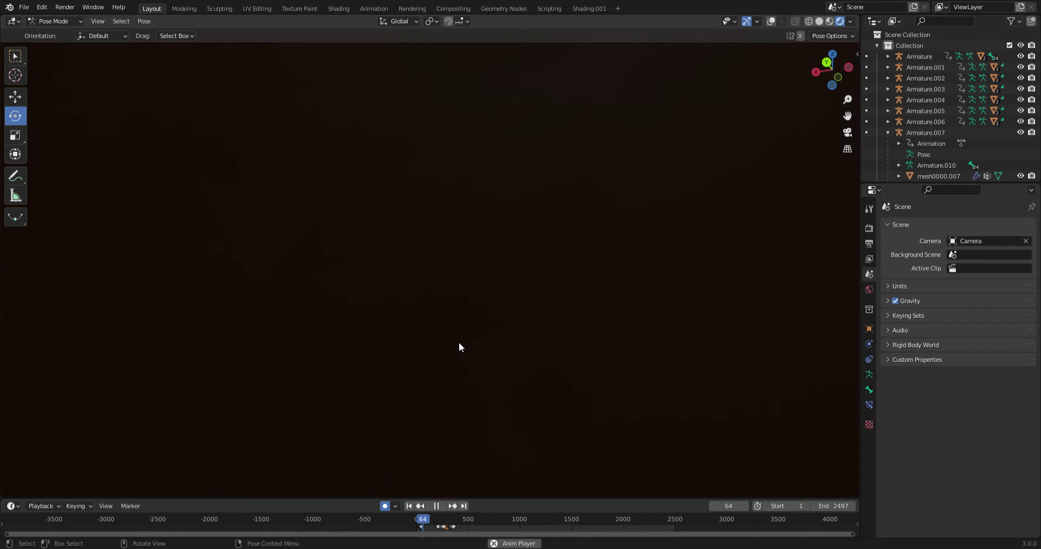
{"action": "key", "text": "space"}
{"action": "middle_click_drag", "start_coordinate": [505, 353], "coordinate": [590, 356]}
{"action": "scroll", "coordinate": [748, 182], "scroll_direction": "down", "scroll_amount": 3}
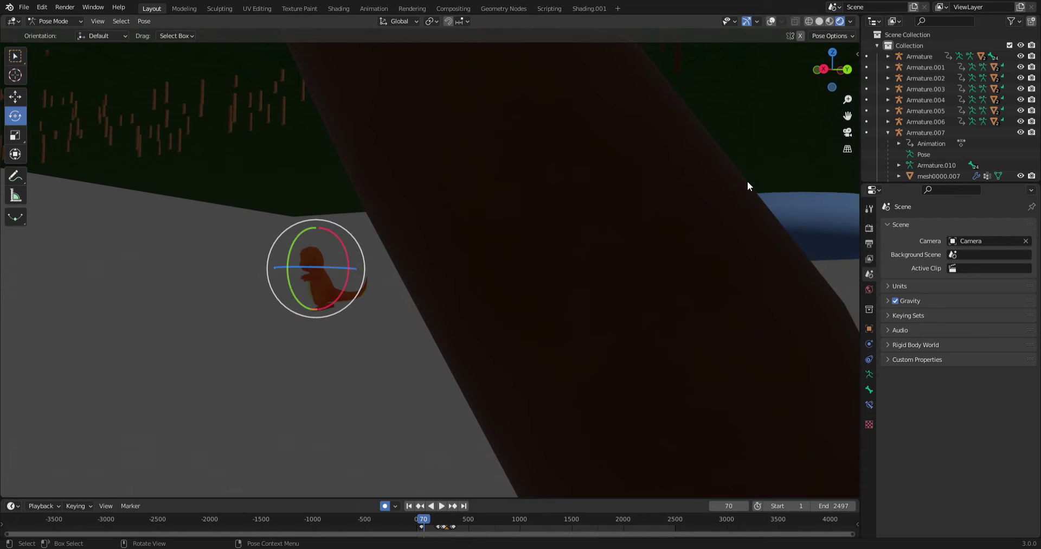
Step: Check the framing of the Bulbasaur and Charmander at frame 70 in the camera view, and orbit around the pair
{"action": "left_click", "coordinate": [847, 133]}
{"action": "scroll", "coordinate": [453, 317], "scroll_direction": "down", "scroll_amount": 4}
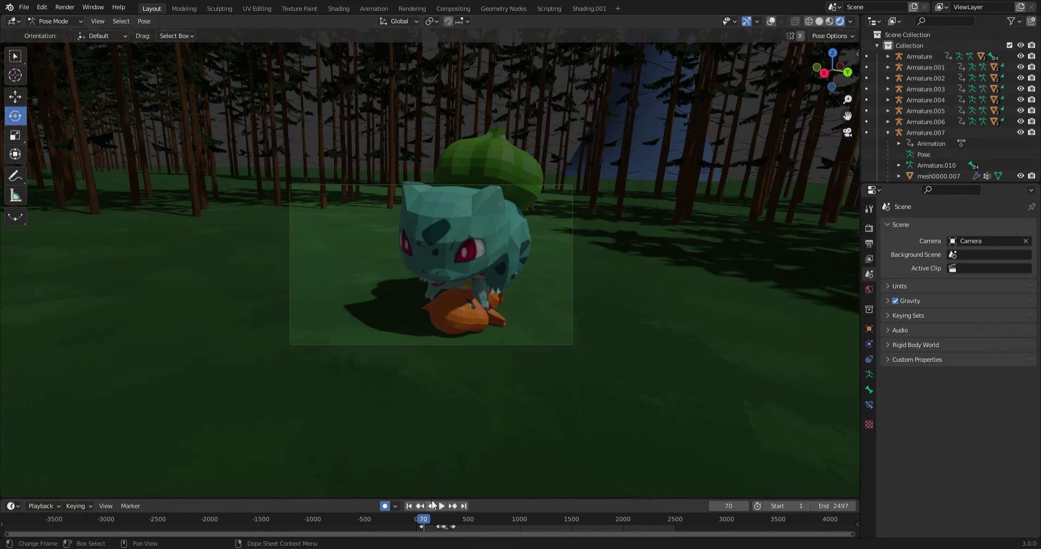
{"action": "scroll", "coordinate": [520, 336], "scroll_direction": "down", "scroll_amount": 3}
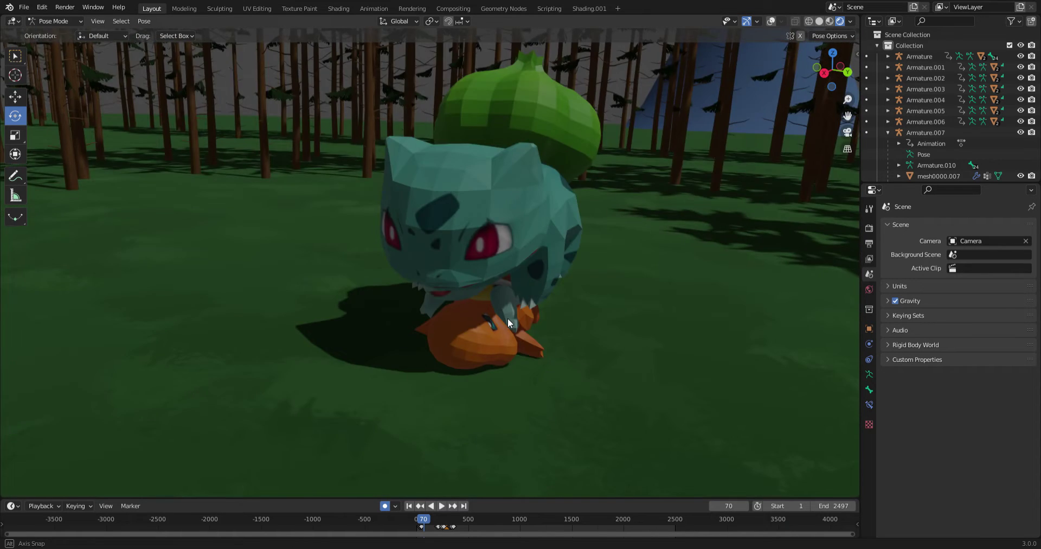
{"action": "middle_click_drag", "start_coordinate": [507, 318], "coordinate": [591, 175]}
{"action": "middle_click_drag", "start_coordinate": [578, 282], "coordinate": [381, 381]}
Step: Play the fall from a free viewpoint inside the tunnel and move back to frame 177
{"action": "key", "text": "space"}
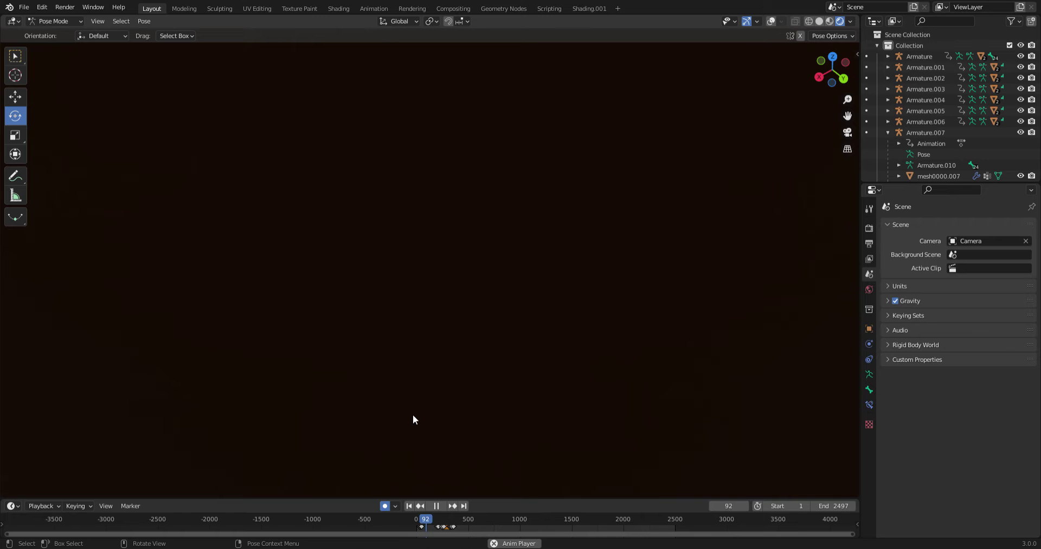
{"action": "middle_click_drag", "start_coordinate": [413, 415], "coordinate": [483, 416]}
{"action": "key", "text": "space"}
{"action": "left_click_drag", "start_coordinate": [442, 519], "coordinate": [435, 521]}
{"action": "middle_click_drag", "start_coordinate": [473, 415], "coordinate": [613, 492]}
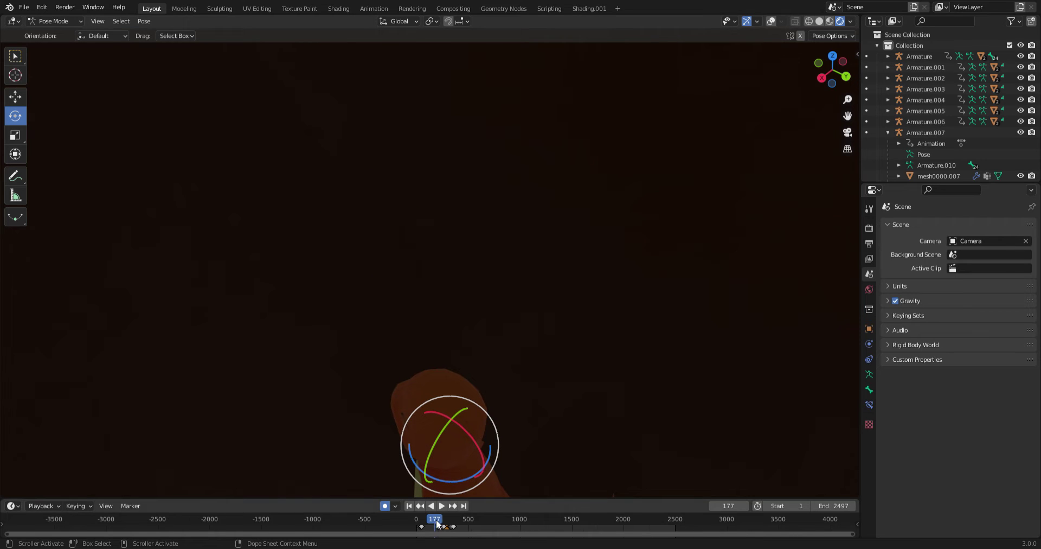
Step: Zoom in on the timeline's keyframes and move to frame 131 to view the tunnel there
{"action": "scroll", "coordinate": [453, 525], "scroll_direction": "up", "scroll_amount": 8}
{"action": "left_click_drag", "start_coordinate": [452, 525], "coordinate": [430, 525]}
{"action": "middle_click_drag", "start_coordinate": [387, 127], "coordinate": [553, 238]}
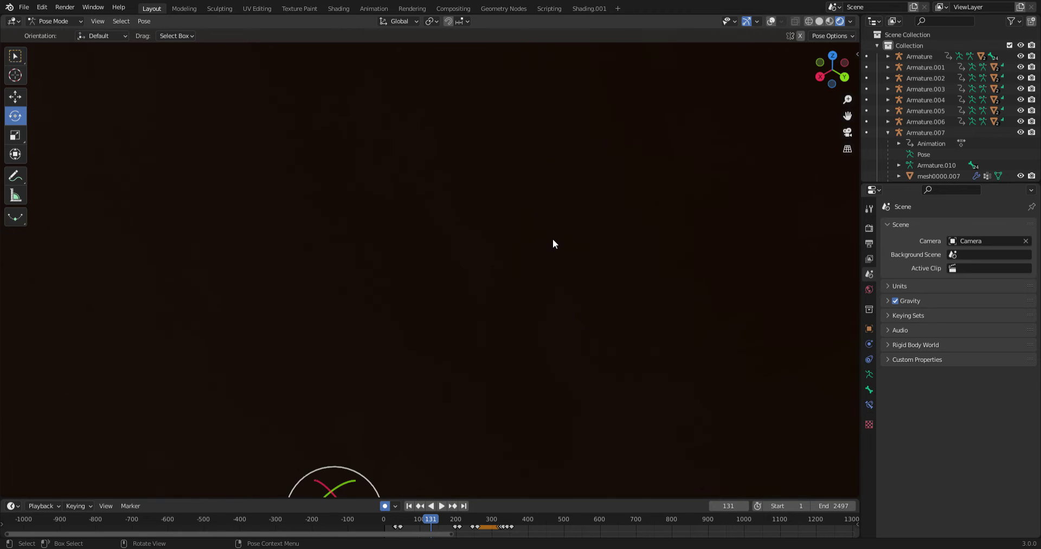
Step: Play the Charmander's fall from a free viewpoint inside the tunnel, going back to frame 172 and playing it forwards and in reverse
{"action": "key", "text": "space"}
{"action": "key", "text": "space"}
{"action": "key", "text": "space"}
{"action": "key", "text": "space"}
{"action": "key", "text": "space"}
{"action": "key", "text": "space"}
{"action": "middle_click_drag", "start_coordinate": [538, 284], "coordinate": [446, 162]}
{"action": "left_click_drag", "start_coordinate": [445, 519], "coordinate": [443, 518]}
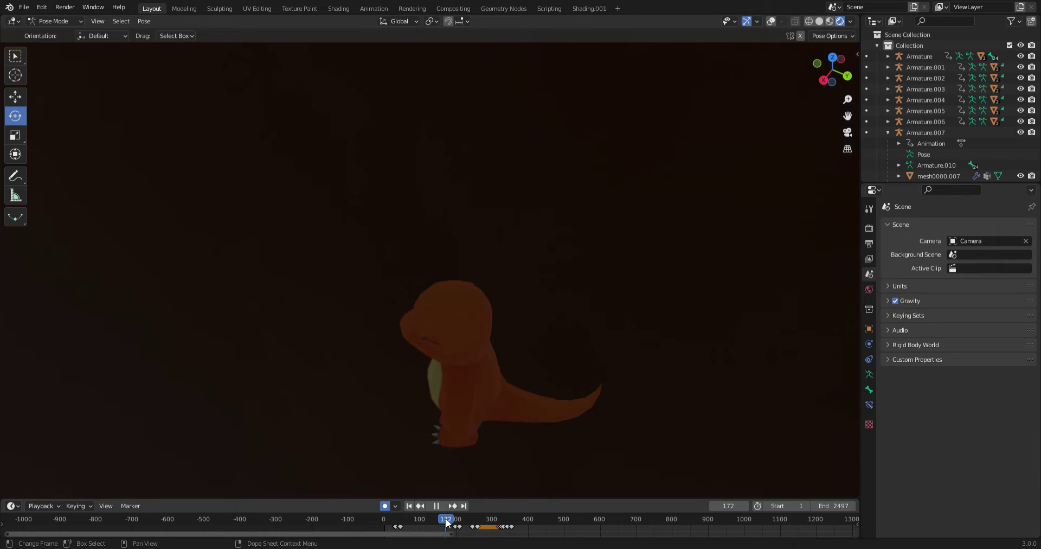
{"action": "key", "text": "space"}
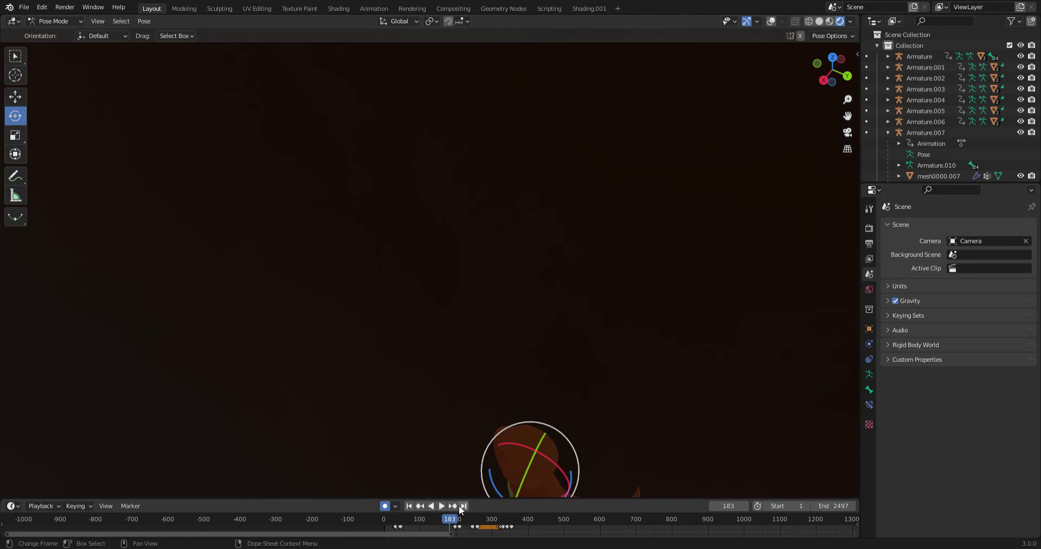
{"action": "left_click", "coordinate": [431, 506]}
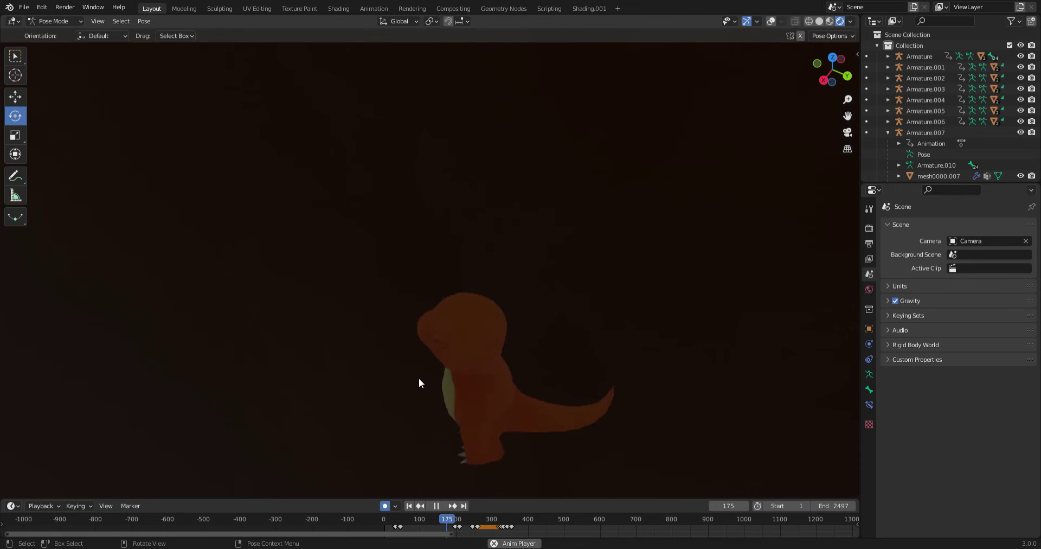
{"action": "key", "text": "Escape"}
Step: Play the fall in the camera view from frame 181 to frame 403, and look closely at the landed Charmander
{"action": "left_click", "coordinate": [848, 132]}
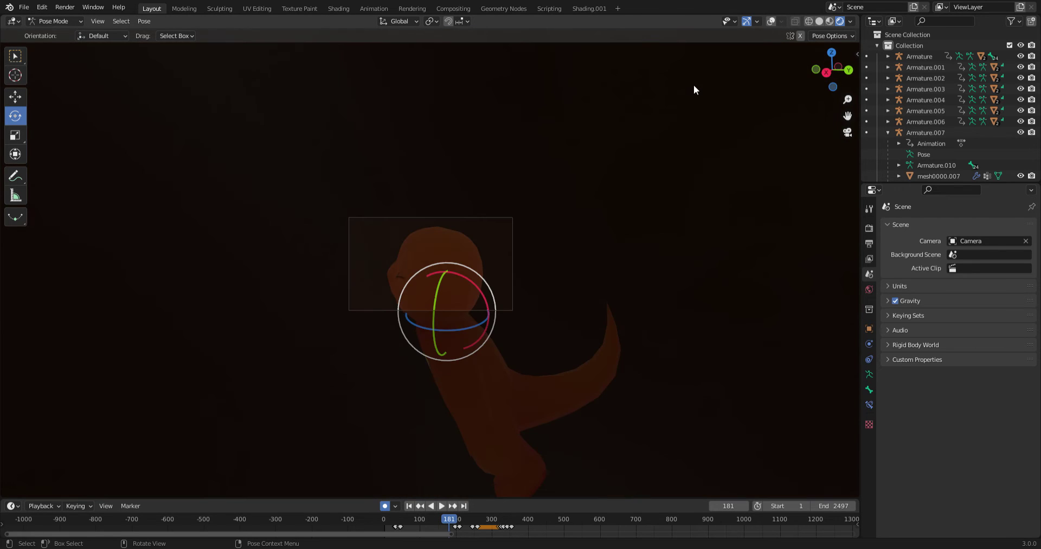
{"action": "scroll", "coordinate": [694, 251], "scroll_direction": "up", "scroll_amount": 8}
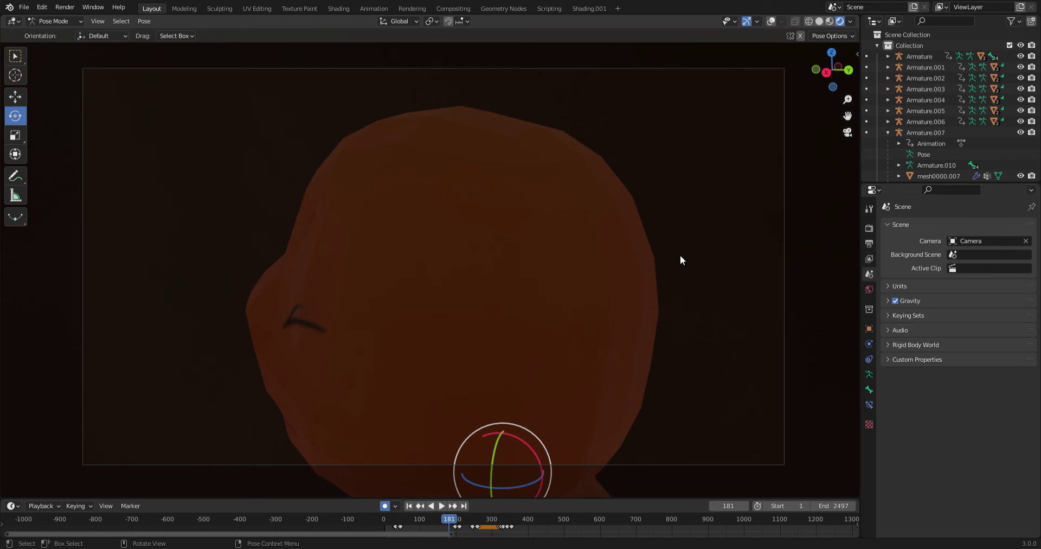
{"action": "scroll", "coordinate": [681, 260], "scroll_direction": "up", "scroll_amount": 2}
{"action": "scroll", "coordinate": [681, 259], "scroll_direction": "down", "scroll_amount": 2}
{"action": "key", "text": "space"}
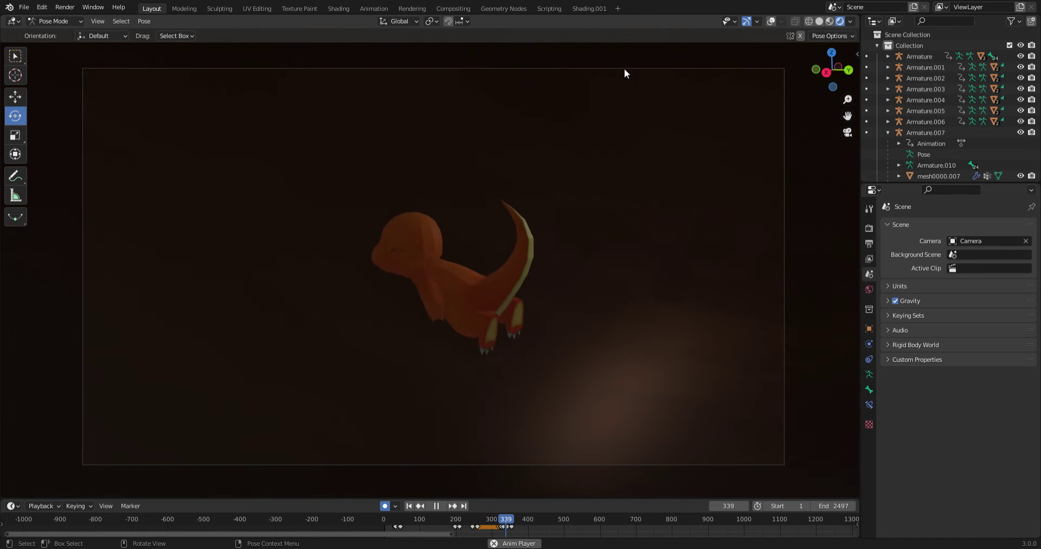
{"action": "scroll", "coordinate": [623, 82], "scroll_direction": "down", "scroll_amount": 4}
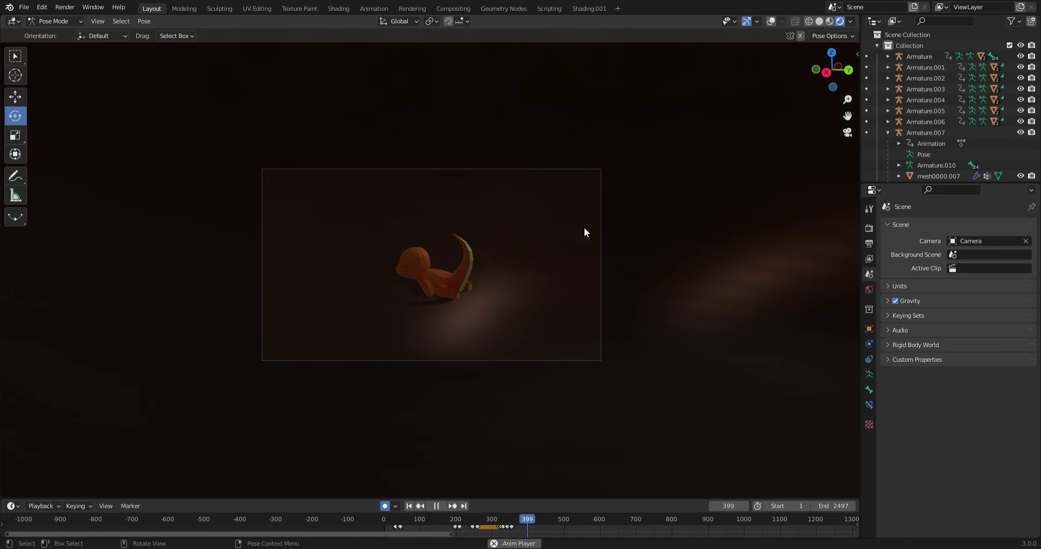
{"action": "key", "text": "space"}
{"action": "scroll", "coordinate": [411, 293], "scroll_direction": "up", "scroll_amount": 10}
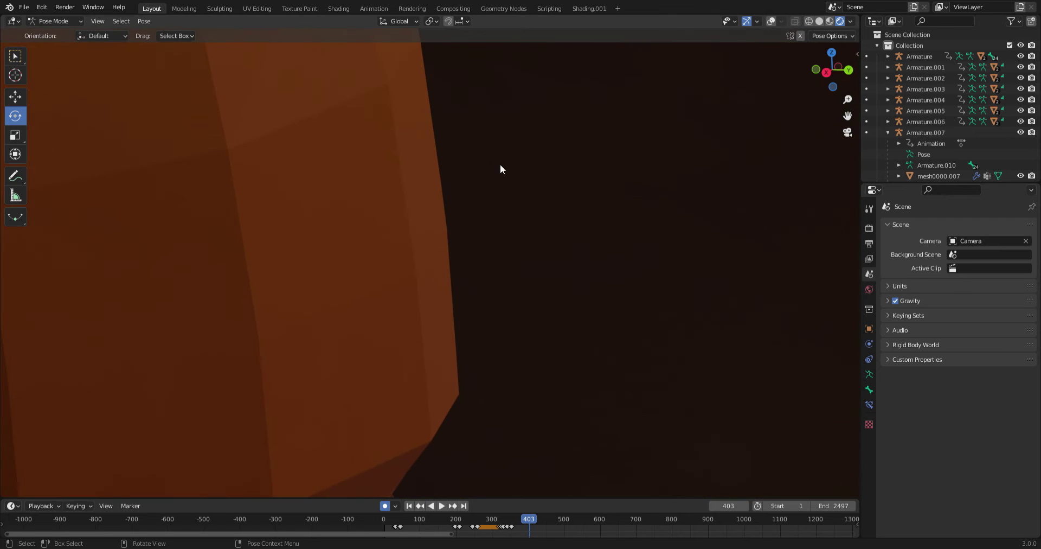
{"action": "scroll", "coordinate": [473, 227], "scroll_direction": "down", "scroll_amount": 5}
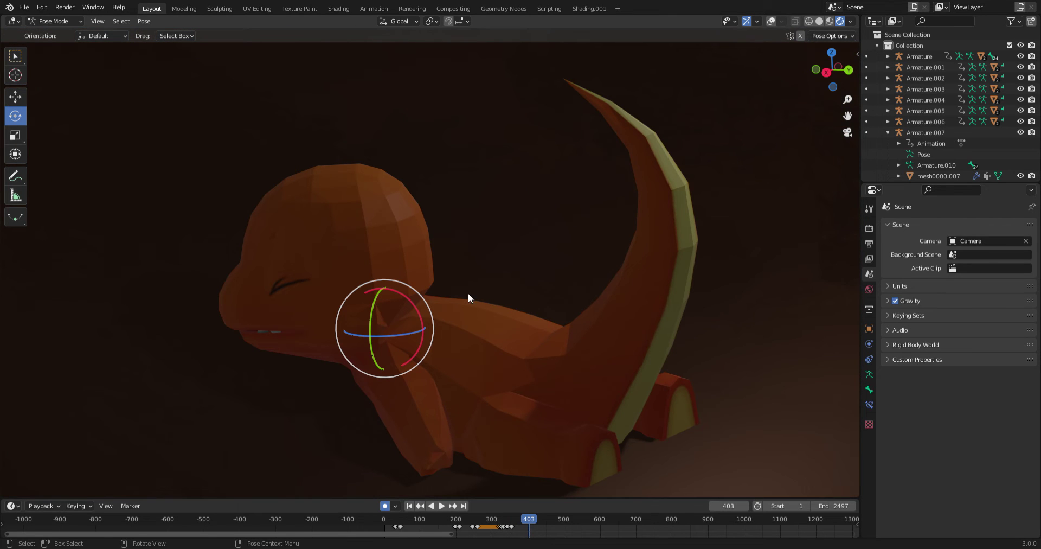
Step: Go back to frame 0 and examine the forest and its clearing from high above
{"action": "left_click_drag", "start_coordinate": [531, 519], "coordinate": [60, 488]}
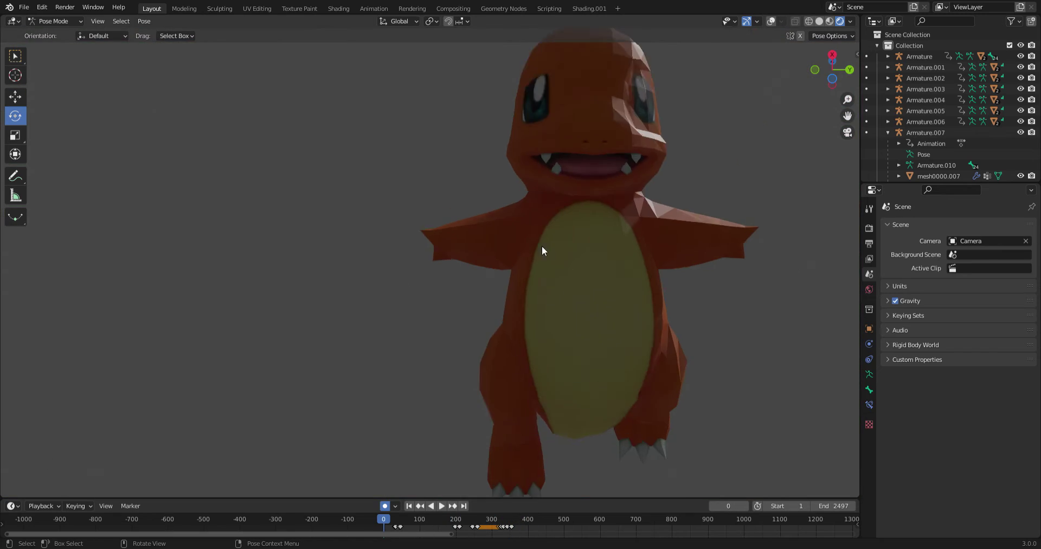
{"action": "scroll", "coordinate": [555, 256], "scroll_direction": "down", "scroll_amount": 5}
{"action": "middle_click_drag", "start_coordinate": [555, 256], "coordinate": [559, 109]}
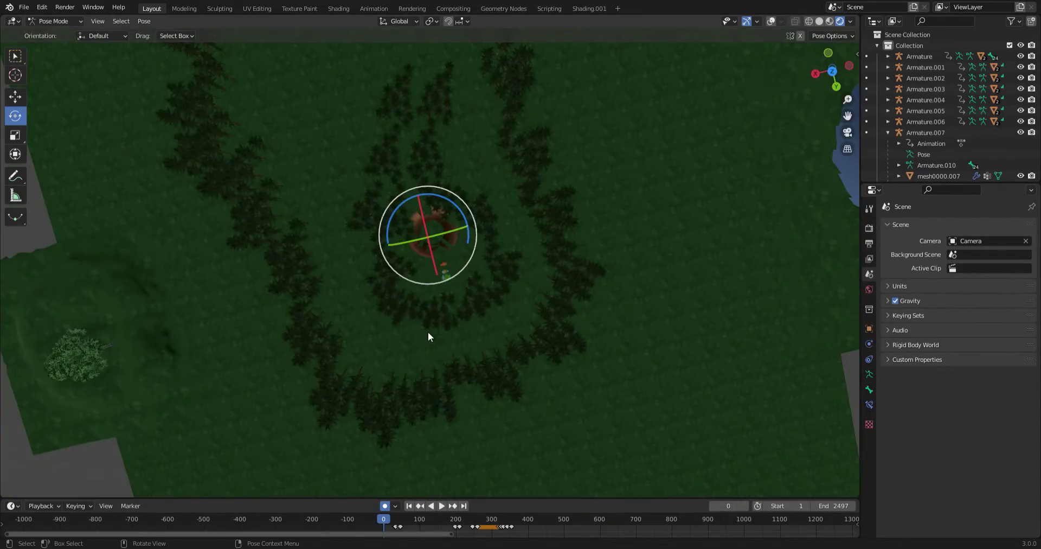
{"action": "scroll", "coordinate": [429, 332], "scroll_direction": "down", "scroll_amount": 4}
{"action": "scroll", "coordinate": [429, 308], "scroll_direction": "up", "scroll_amount": 3}
{"action": "scroll", "coordinate": [471, 239], "scroll_direction": "up", "scroll_amount": 5}
{"action": "scroll", "coordinate": [471, 235], "scroll_direction": "up", "scroll_amount": 4}
{"action": "scroll", "coordinate": [558, 108], "scroll_direction": "down", "scroll_amount": 6}
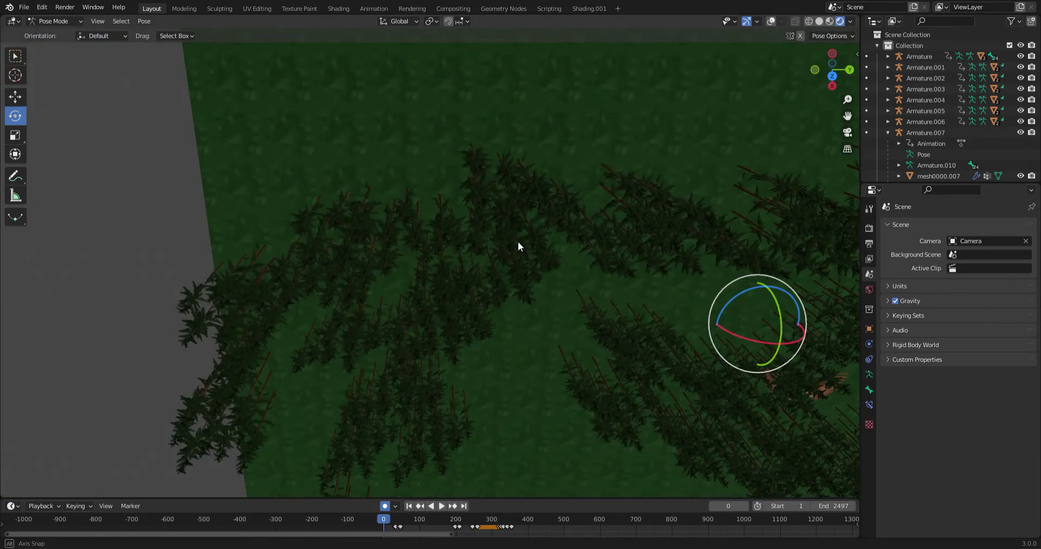
Step: Inspect the tree rows around the clearing from several angles and distances, and clear the bone selection
{"action": "middle_click_drag", "start_coordinate": [519, 242], "coordinate": [77, 495]}
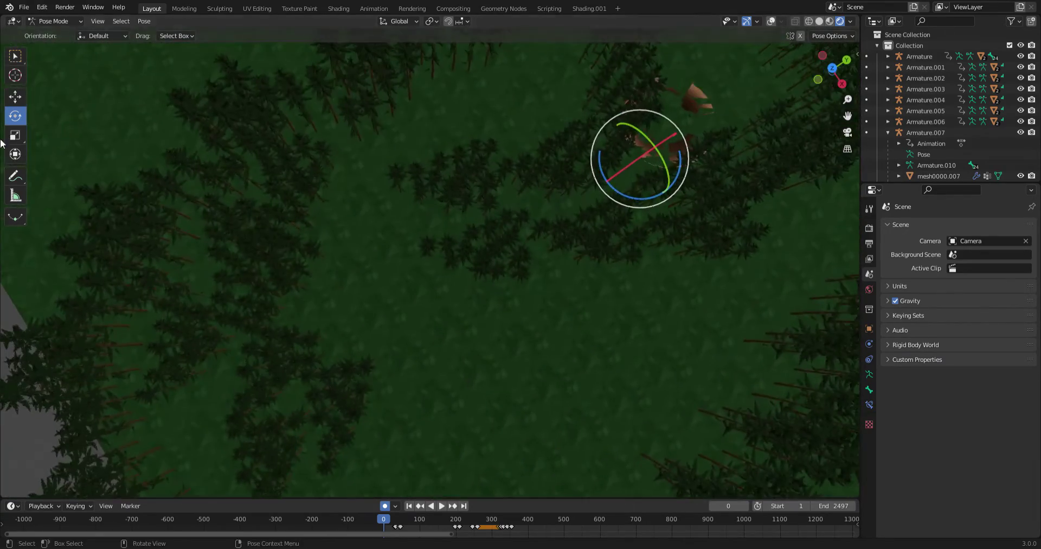
{"action": "scroll", "coordinate": [590, 130], "scroll_direction": "down", "scroll_amount": 1}
{"action": "middle_click_drag", "start_coordinate": [421, 473], "coordinate": [652, 295]}
{"action": "middle_click_drag", "start_coordinate": [515, 328], "coordinate": [528, 235]}
{"action": "scroll", "coordinate": [546, 296], "scroll_direction": "up", "scroll_amount": 7}
{"action": "scroll", "coordinate": [550, 301], "scroll_direction": "up", "scroll_amount": 2}
{"action": "scroll", "coordinate": [549, 302], "scroll_direction": "down", "scroll_amount": 2}
{"action": "scroll", "coordinate": [303, 116], "scroll_direction": "up", "scroll_amount": 4}
{"action": "scroll", "coordinate": [301, 117], "scroll_direction": "down", "scroll_amount": 5}
{"action": "left_click", "coordinate": [424, 197]}
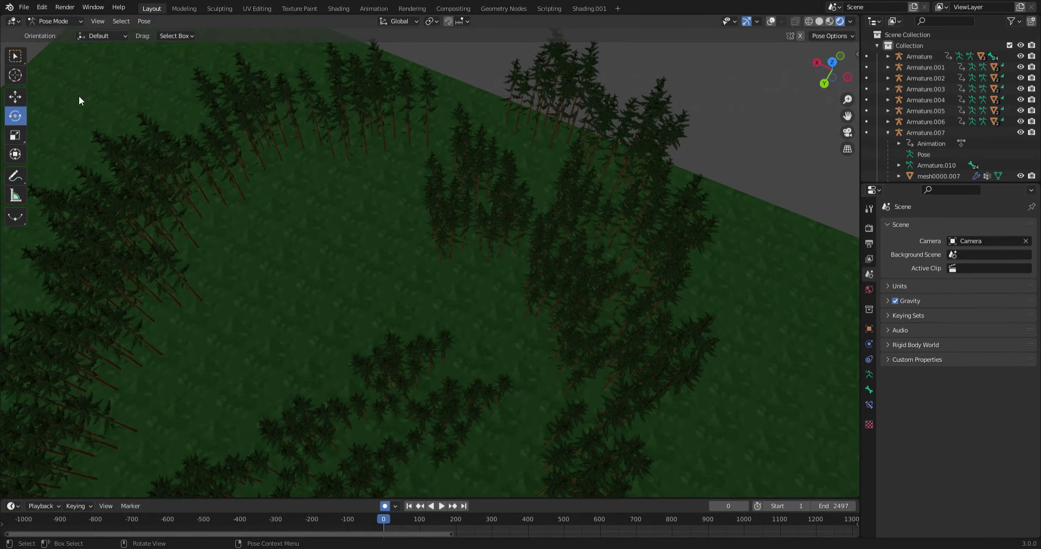
Step: View the trees up close and the whole forest from the side with the blue mountain behind it
{"action": "middle_click_drag", "start_coordinate": [462, 283], "coordinate": [611, 198]}
{"action": "scroll", "coordinate": [597, 178], "scroll_direction": "up", "scroll_amount": 10}
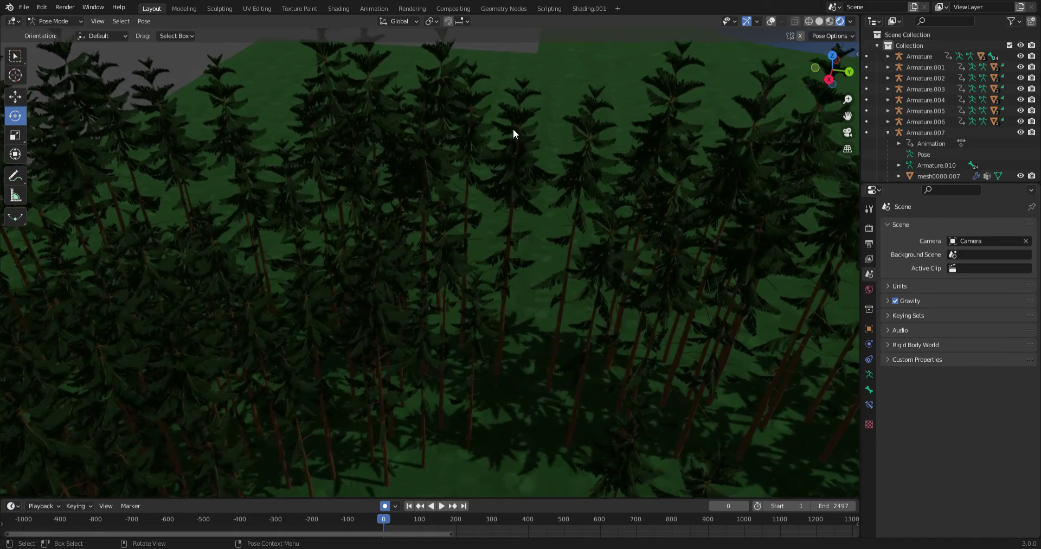
{"action": "scroll", "coordinate": [512, 133], "scroll_direction": "down", "scroll_amount": 8}
{"action": "middle_click_drag", "start_coordinate": [495, 149], "coordinate": [541, 337]}
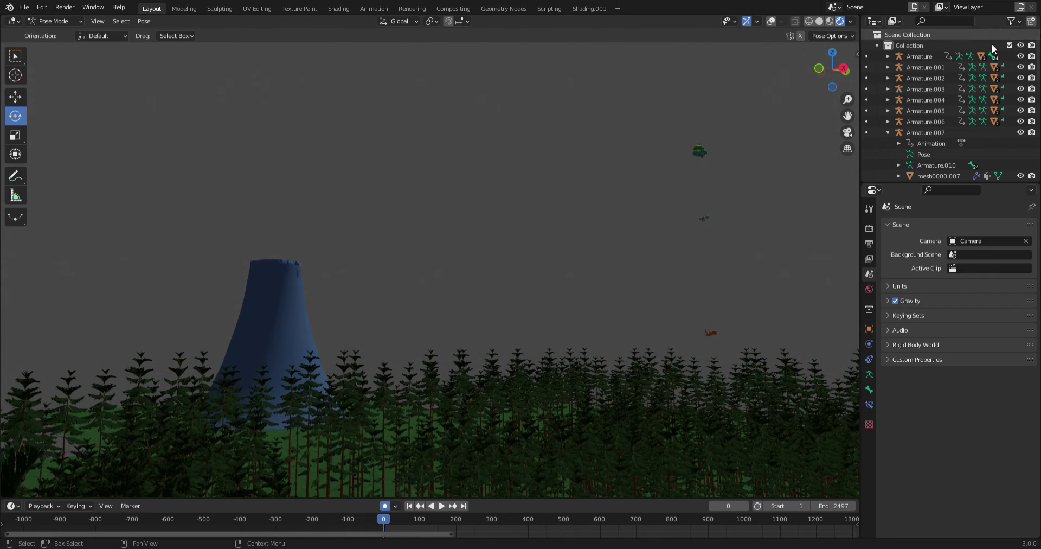
Step: Return to the camera view and play the opening of the animation to frame 96
{"action": "left_click", "coordinate": [847, 132]}
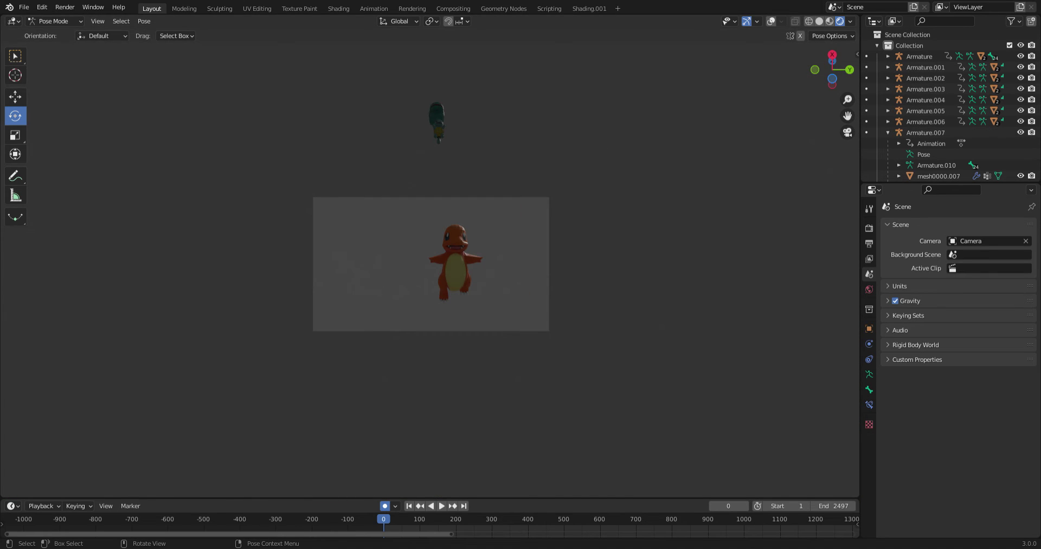
{"action": "key", "text": "space"}
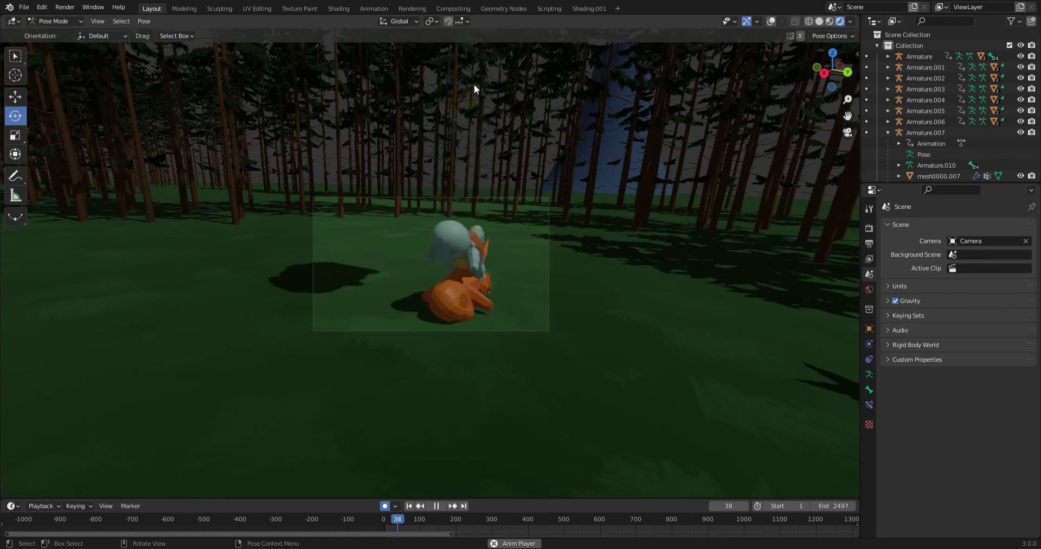
{"action": "key", "text": "space"}
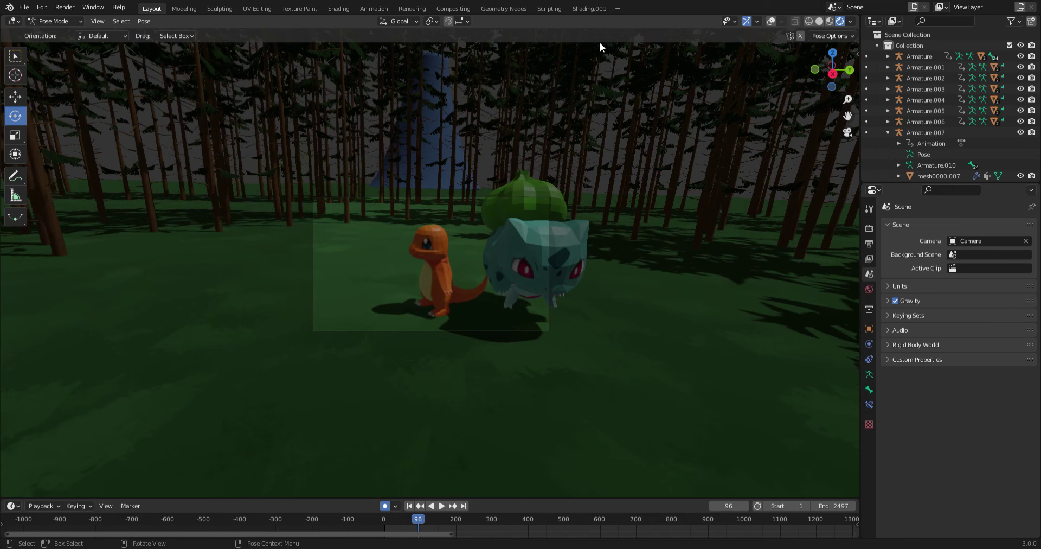
Step: Rewind to frame 0, enlarge the camera frame and replay the animation from the start
{"action": "left_click_drag", "start_coordinate": [427, 515], "coordinate": [383, 518]}
{"action": "scroll", "coordinate": [541, 483], "scroll_direction": "up", "scroll_amount": 8}
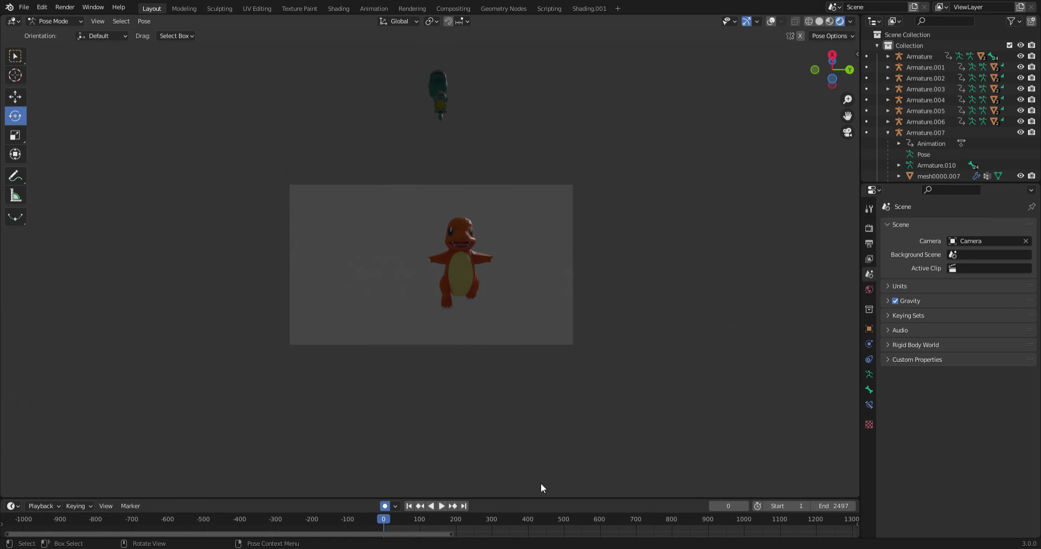
{"action": "key", "text": "space"}
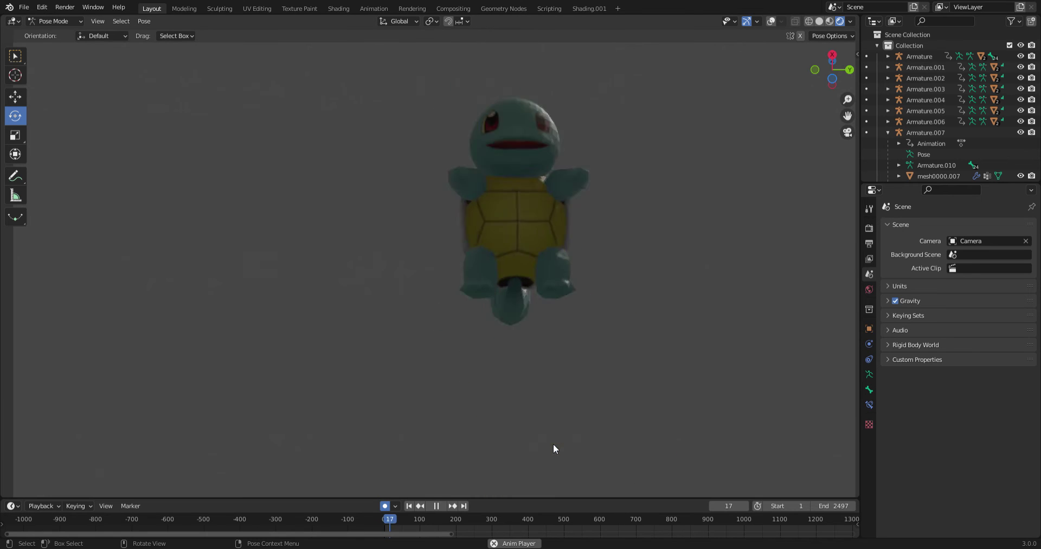